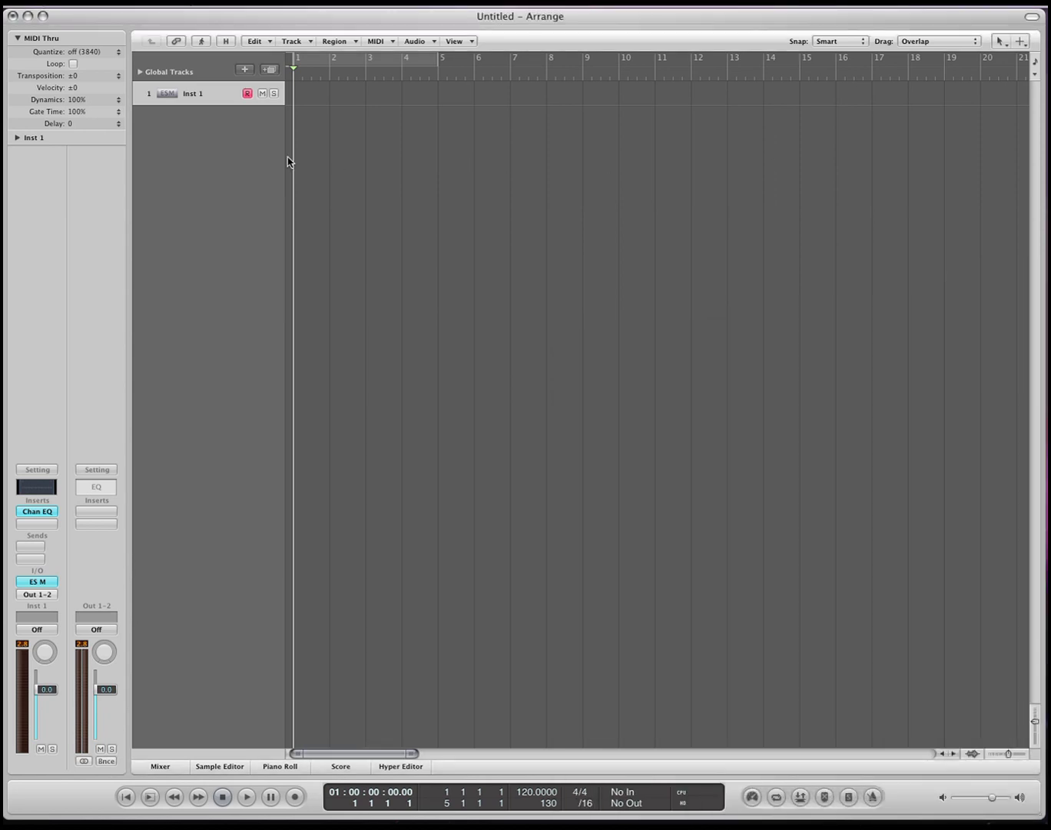
Step: Add instrument track Inst 2, load the ES E synth on it, and centre its plug-in window
double_click(201, 134)
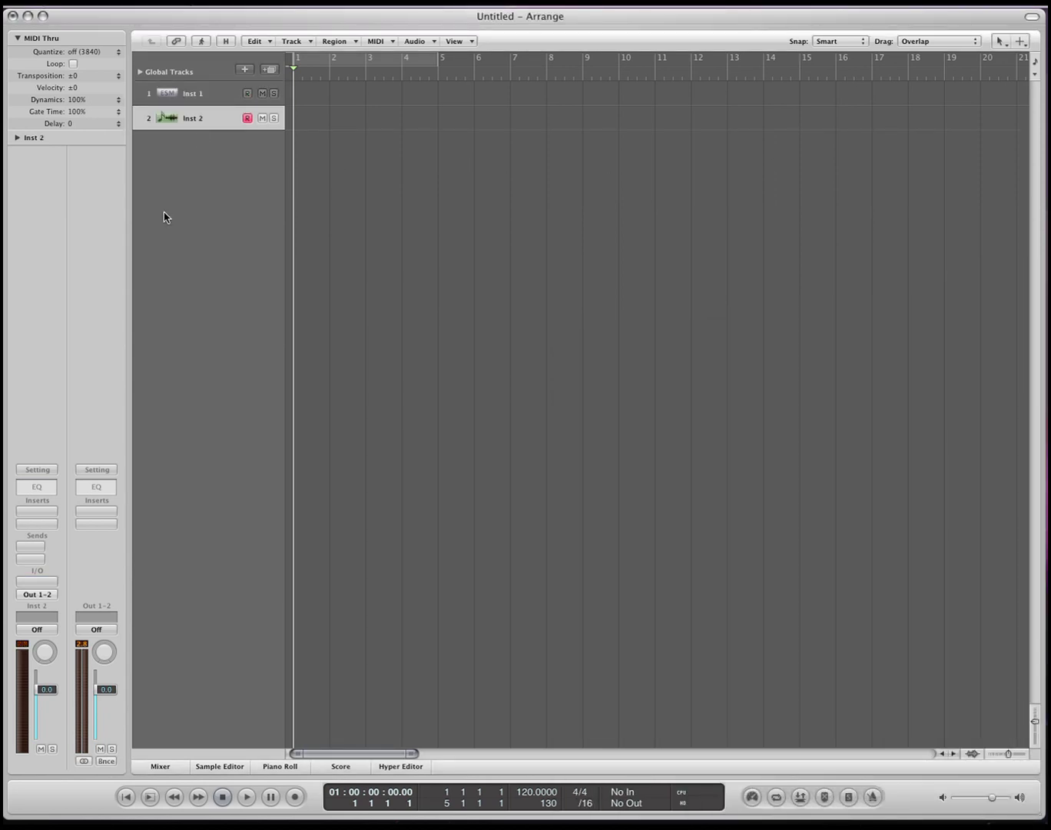
click(26, 512)
click(150, 556)
click(44, 584)
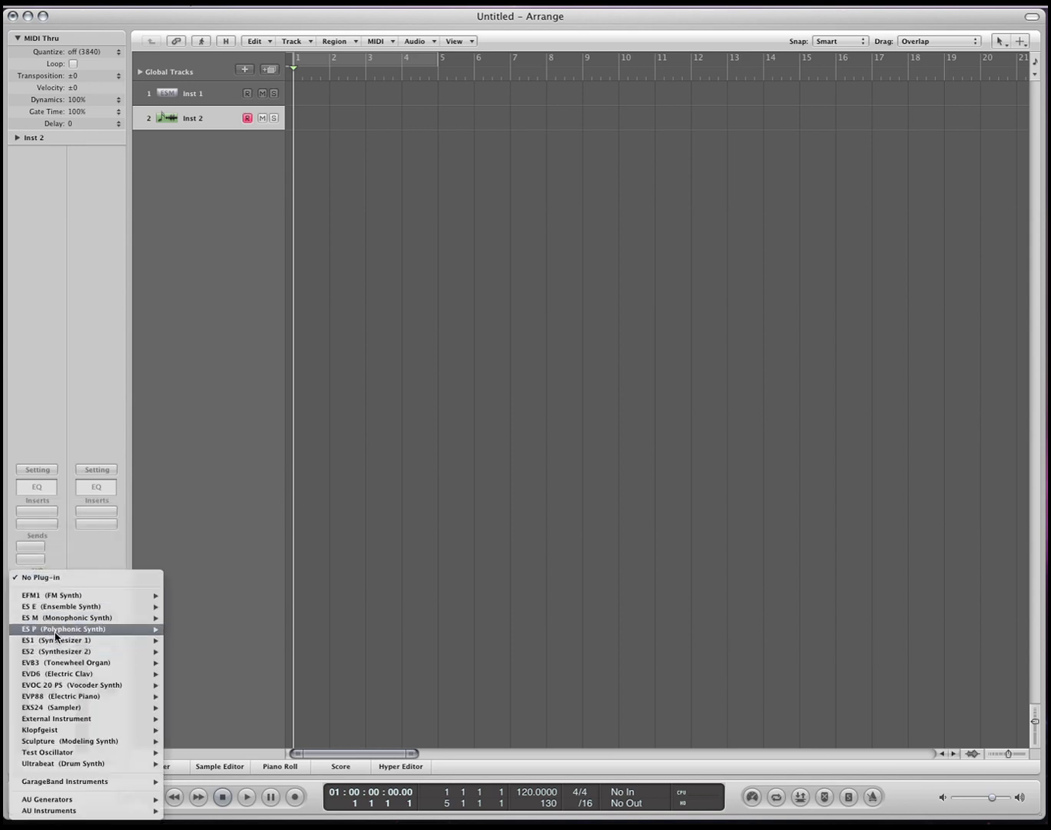
click(63, 606)
drag(162, 57, 785, 193)
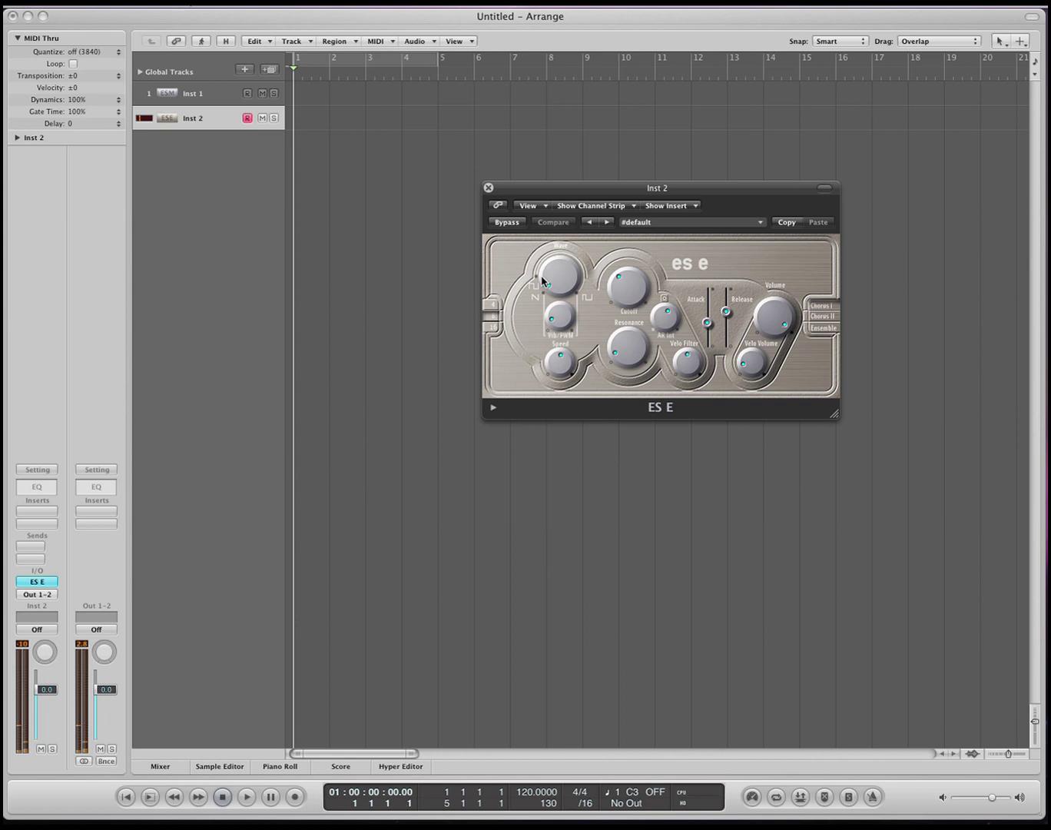
Step: Sweep the ES E Wave knob to both extremes and back, then toggle the octave range twice
drag(542, 281, 547, 283)
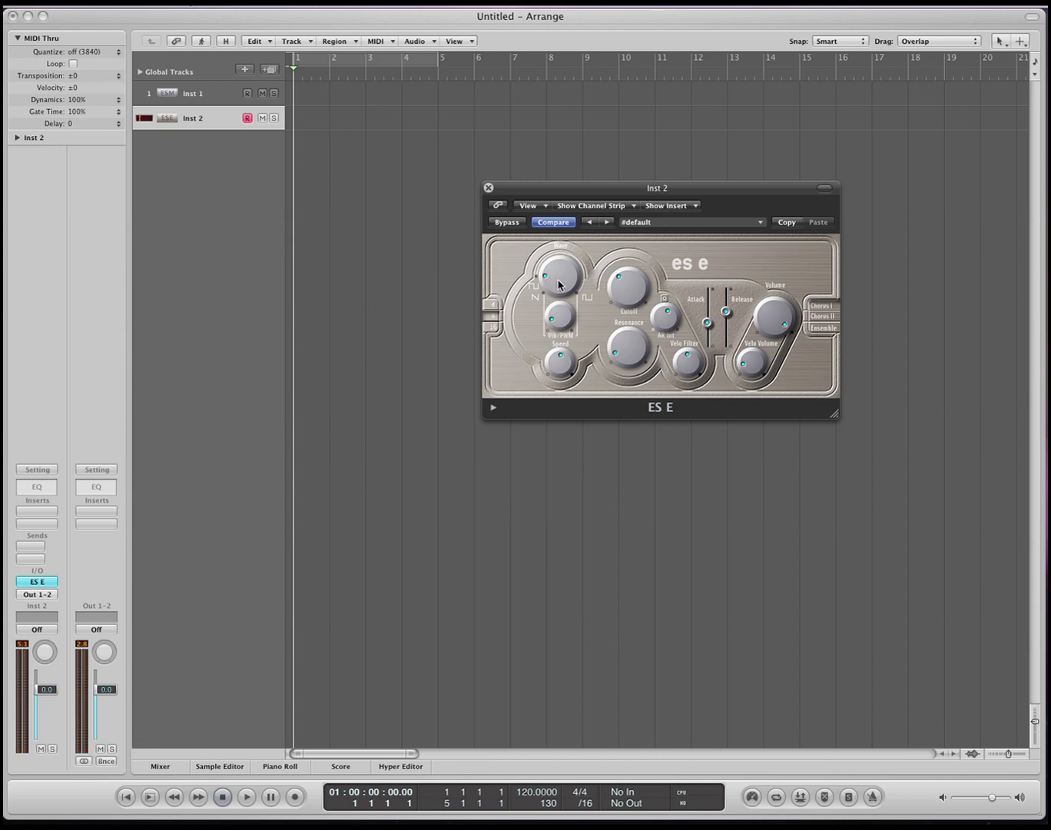
drag(557, 281, 560, 224)
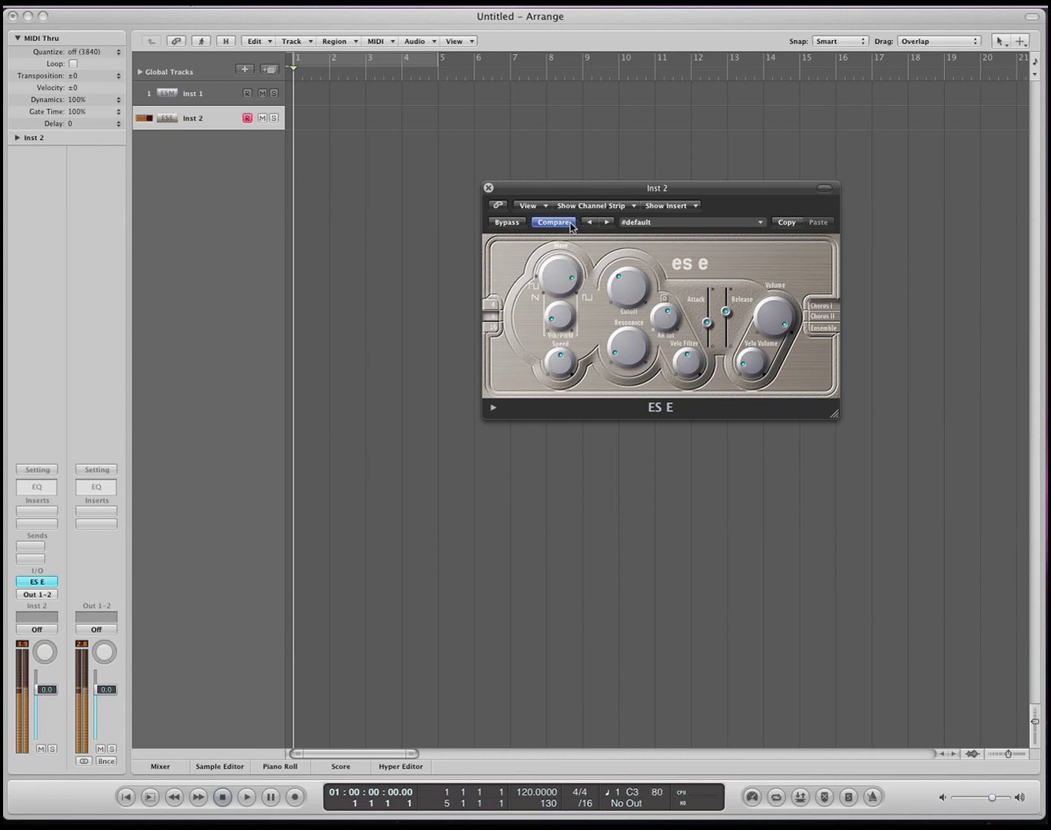
drag(565, 254, 558, 275)
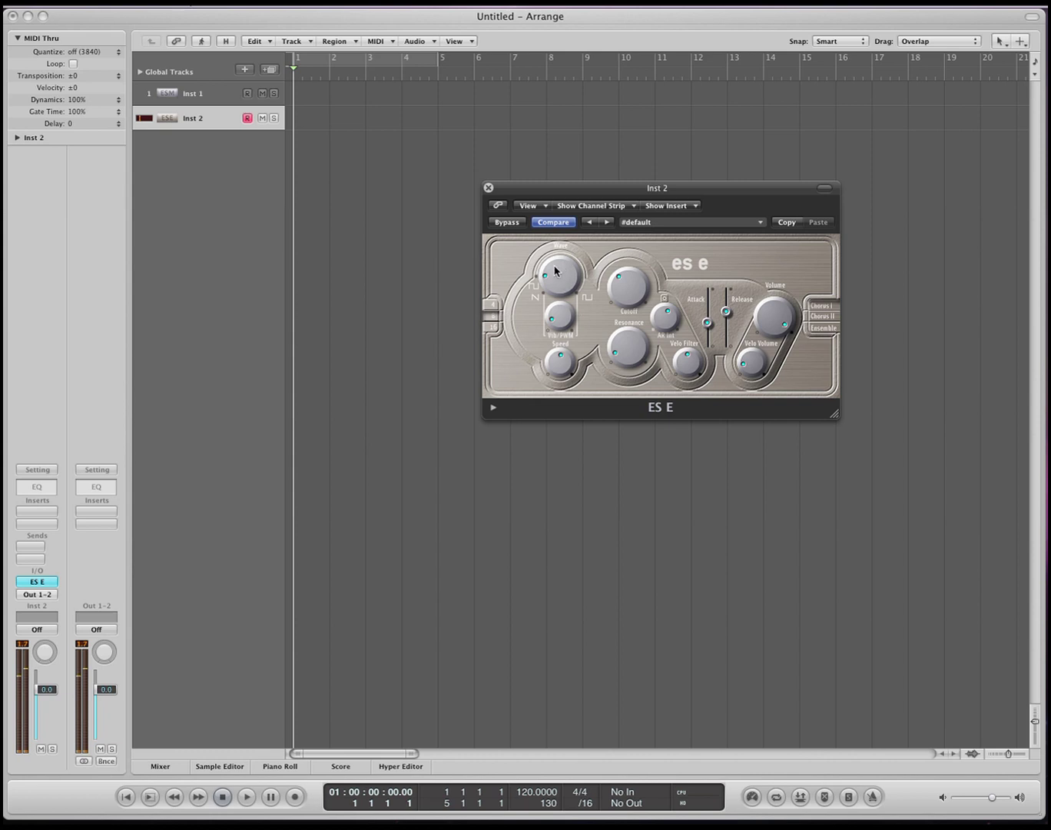
click(495, 327)
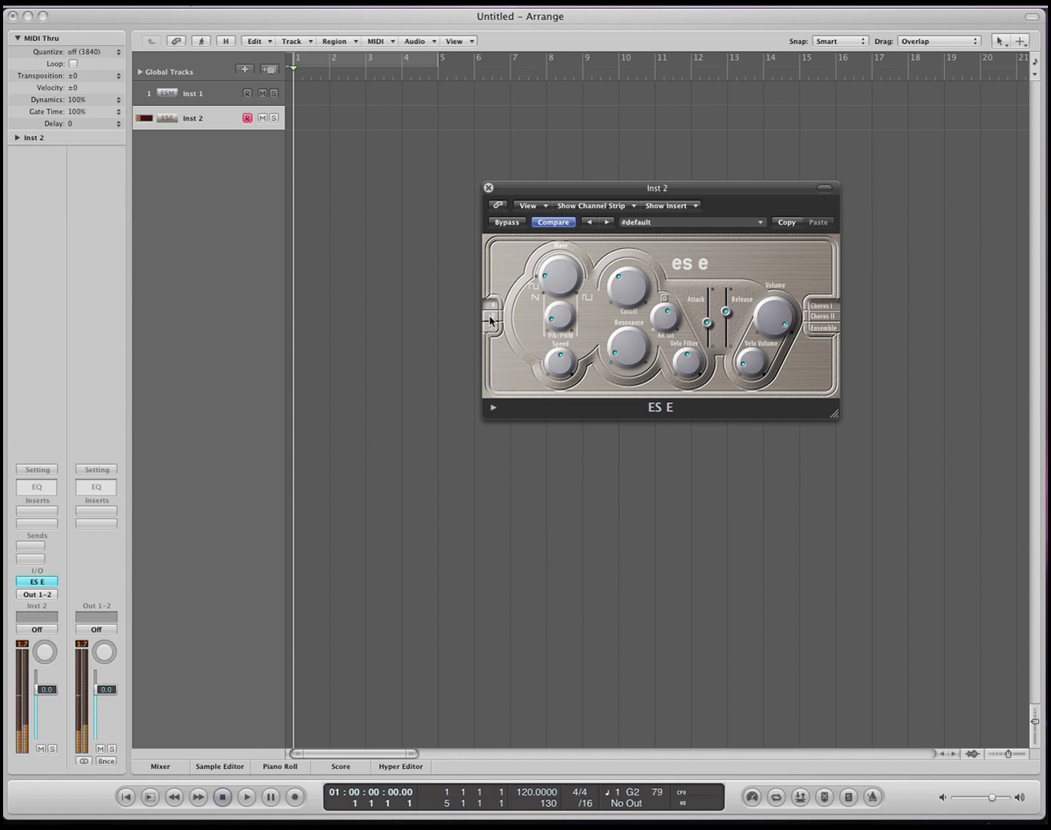
click(496, 328)
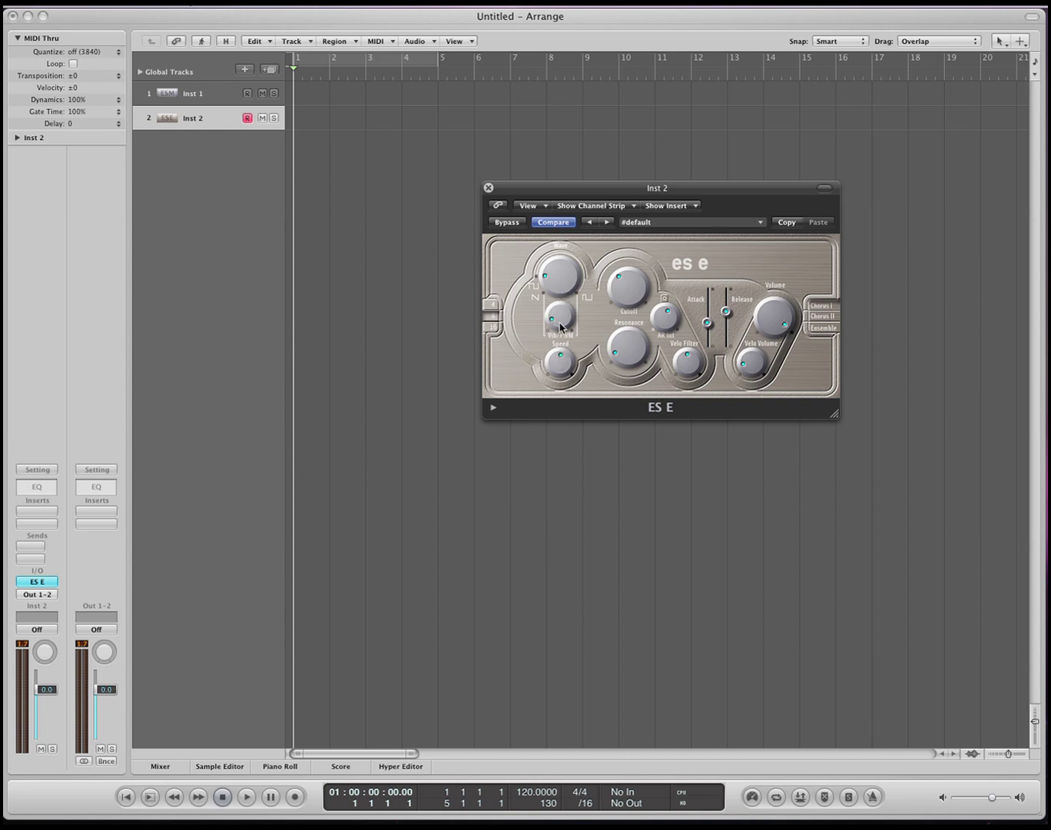
Step: Adjust the ES E Vib/PWM amount, vibrato Speed and Wave knobs while playing notes
drag(559, 321, 563, 282)
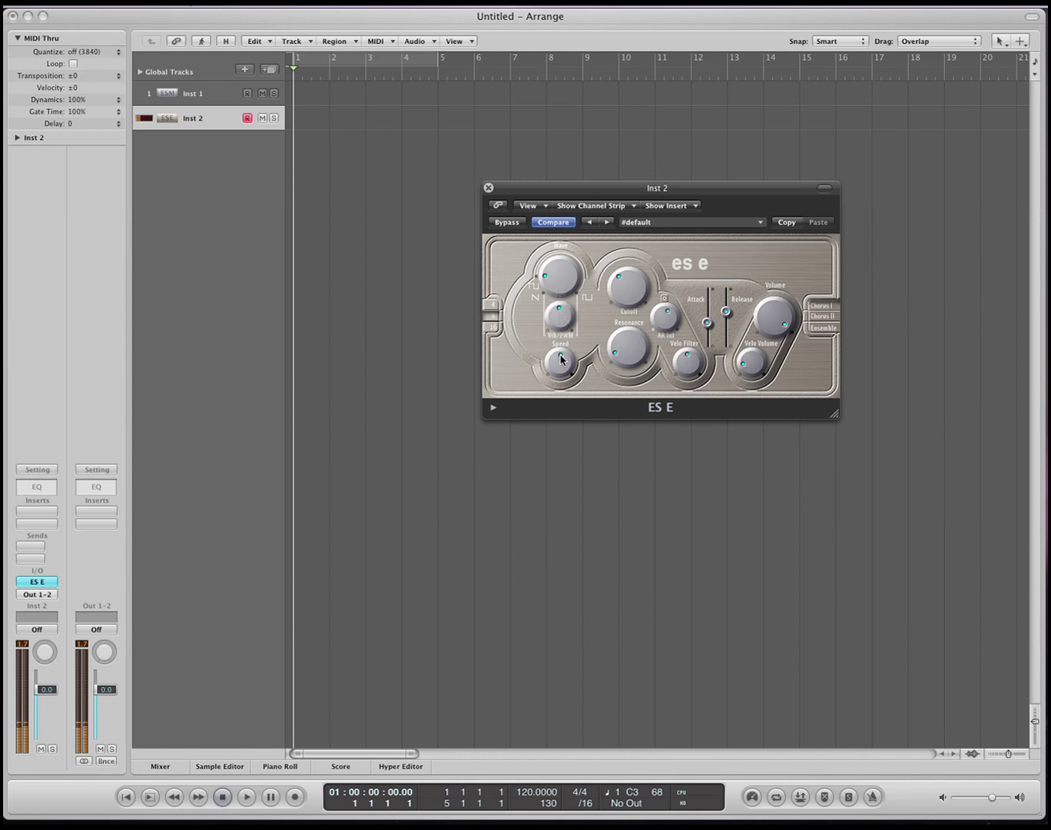
mouse_move(562, 359)
mouse_down()
mouse_move(563, 376)
mouse_move(563, 354)
mouse_up()
drag(557, 314, 558, 261)
drag(560, 312, 561, 376)
drag(544, 291, 545, 296)
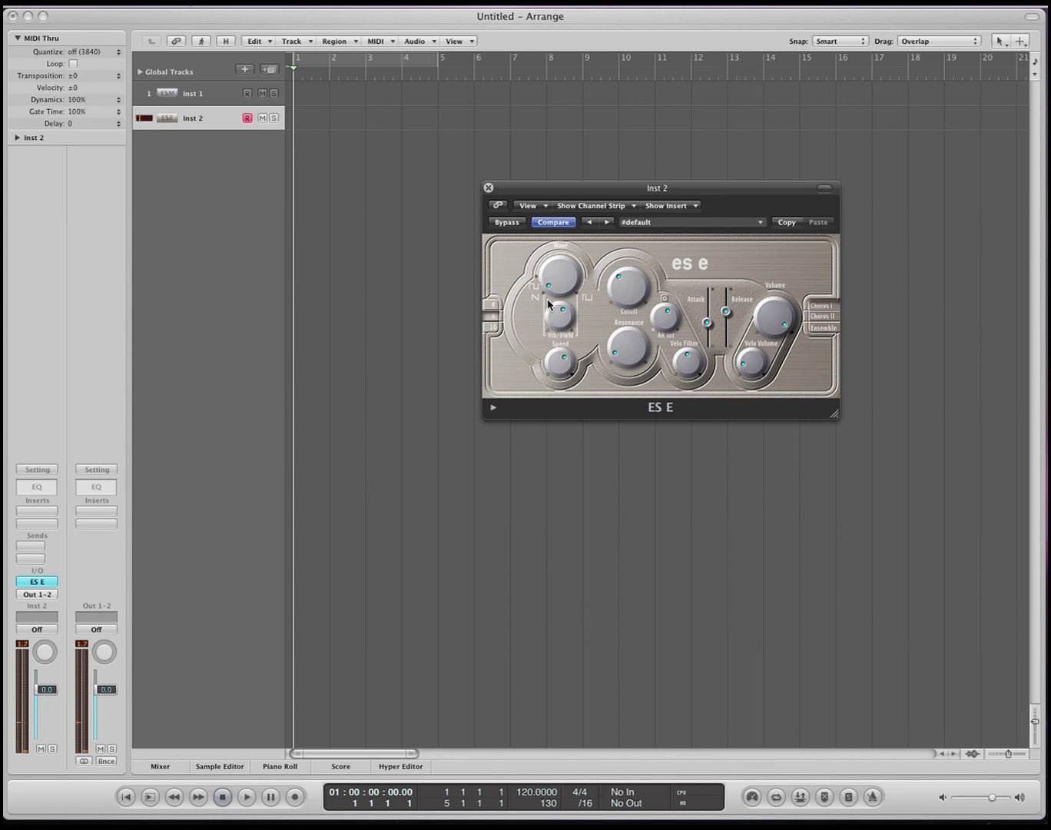
drag(558, 318, 566, 384)
Step: Raise the ES E filter Cutoff and Resonance, then bring the Cutoff back down
drag(631, 293, 638, 245)
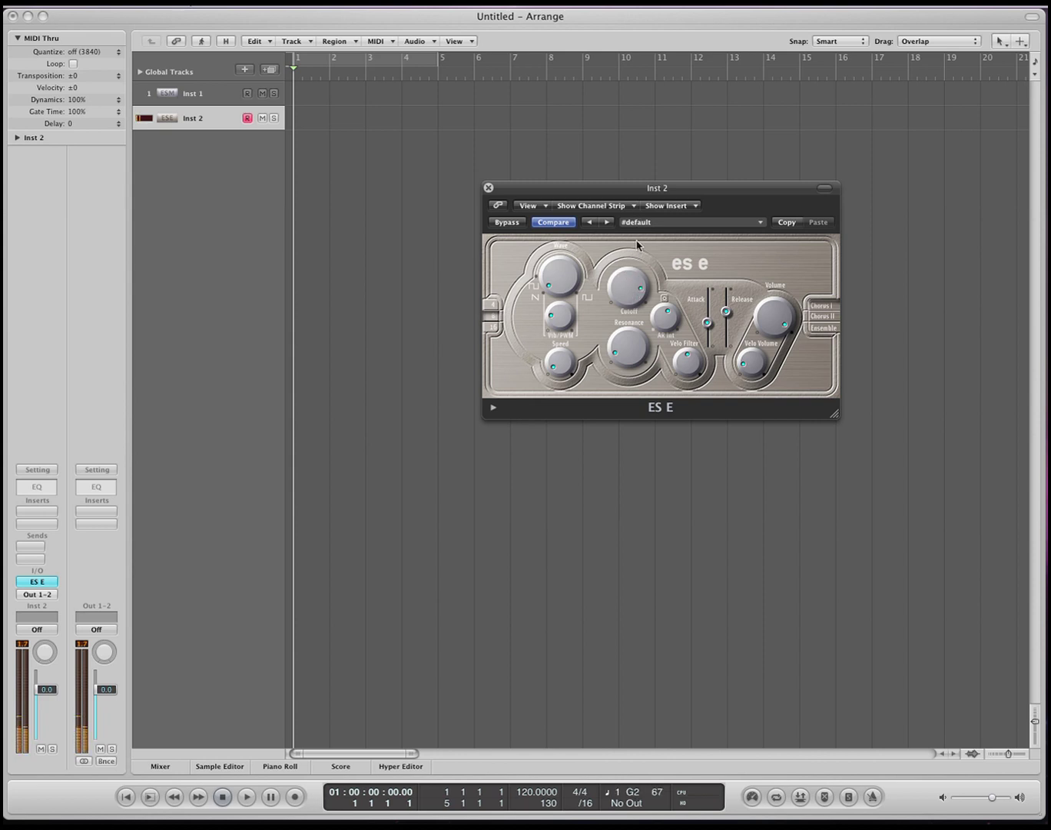
drag(632, 336, 624, 233)
drag(627, 298, 631, 453)
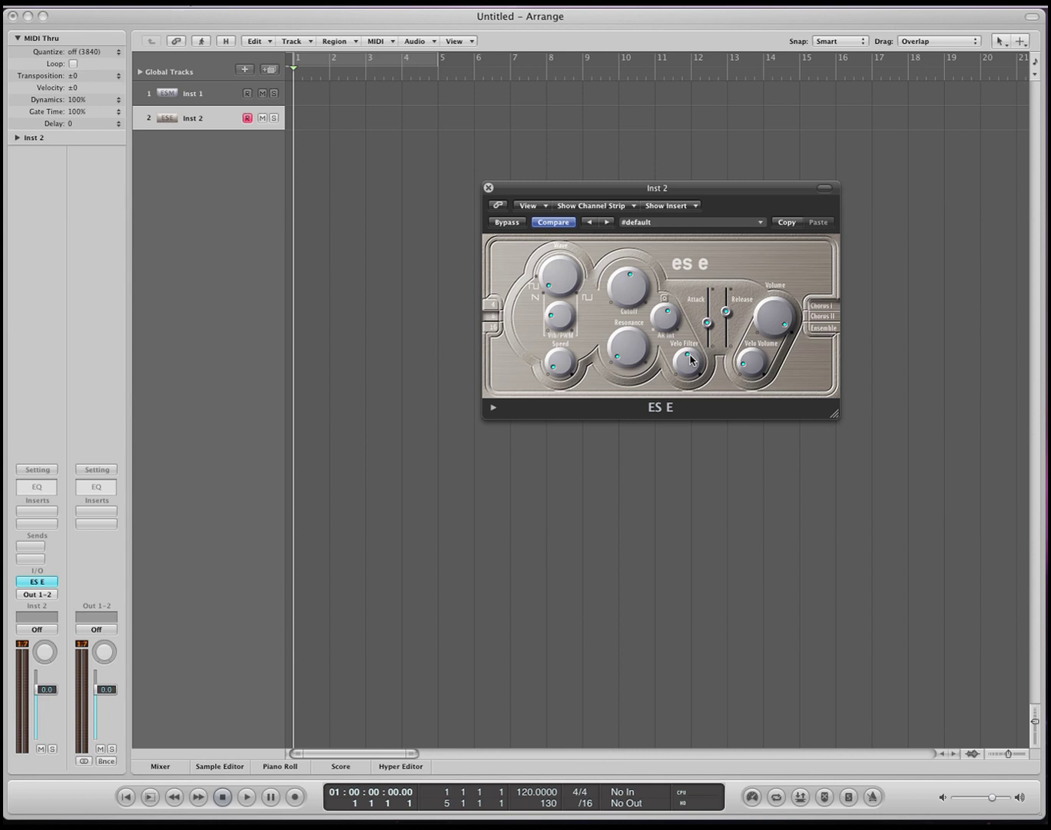
Step: Adjust Velo Filter, Velo Volume and Volume, and set the chorus to Ensemble via Chorus II
mouse_move(690, 361)
mouse_down()
mouse_move(693, 371)
mouse_move(693, 323)
mouse_move(697, 347)
mouse_up()
mouse_move(755, 369)
mouse_down()
mouse_move(762, 311)
mouse_move(764, 372)
mouse_move(760, 361)
mouse_up()
drag(751, 361, 782, 519)
drag(768, 309, 754, 277)
click(825, 316)
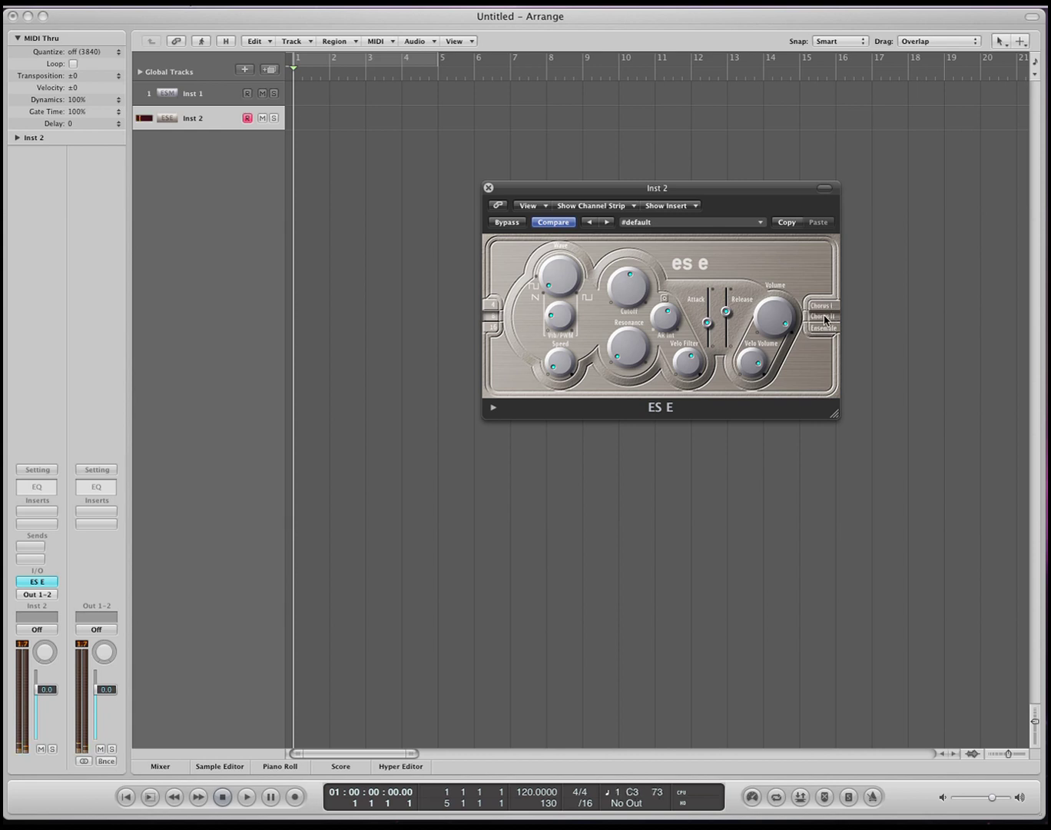
click(827, 328)
key(super+Tab)
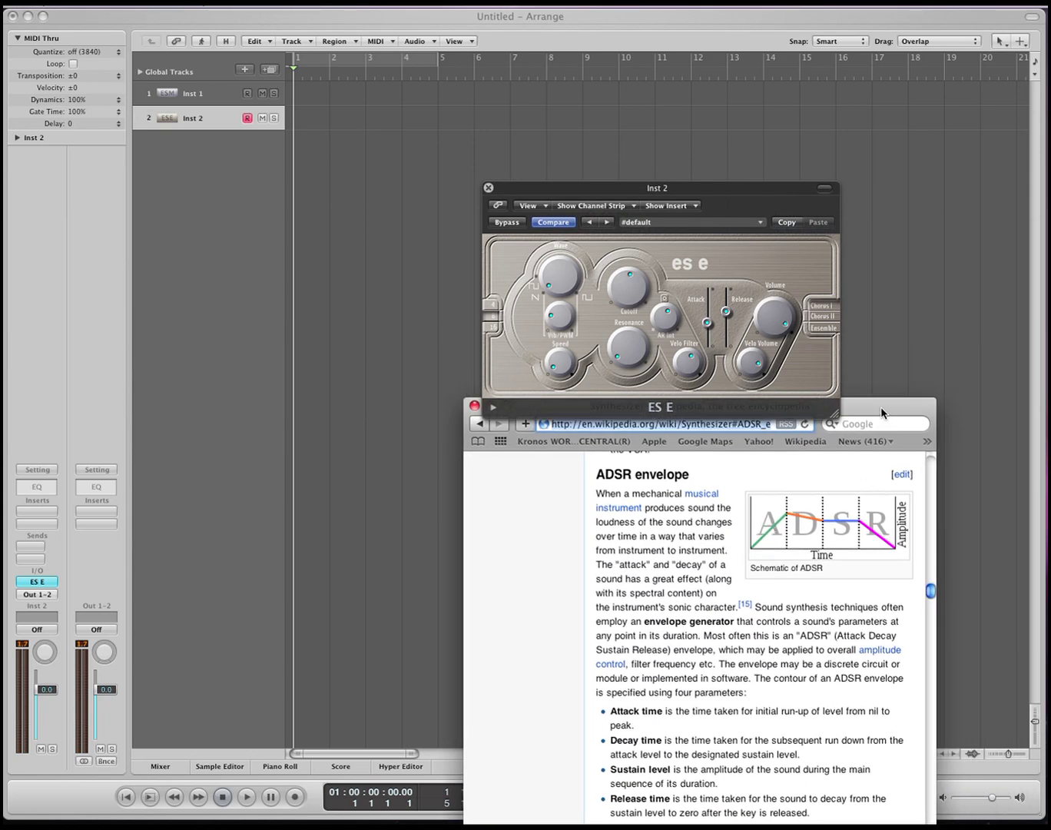
key(super+Tab)
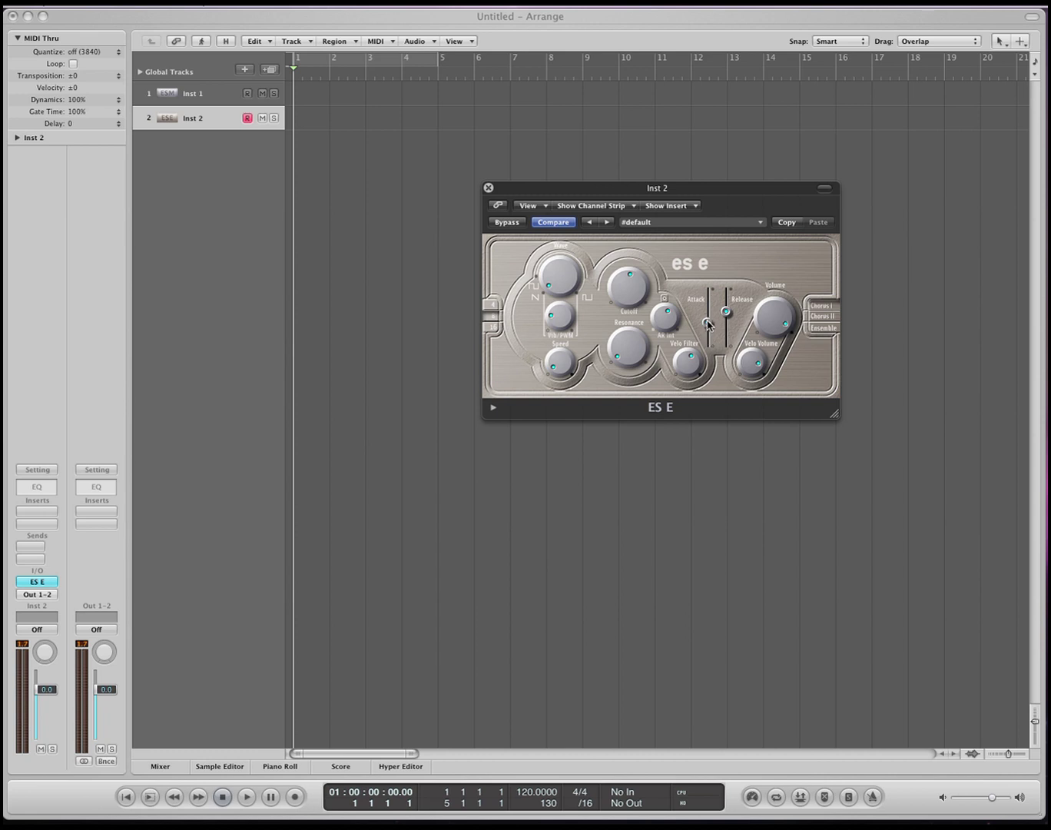
Step: Audition the ES E Attack time short and long, ending with a moderately shorter Attack
drag(710, 325, 710, 351)
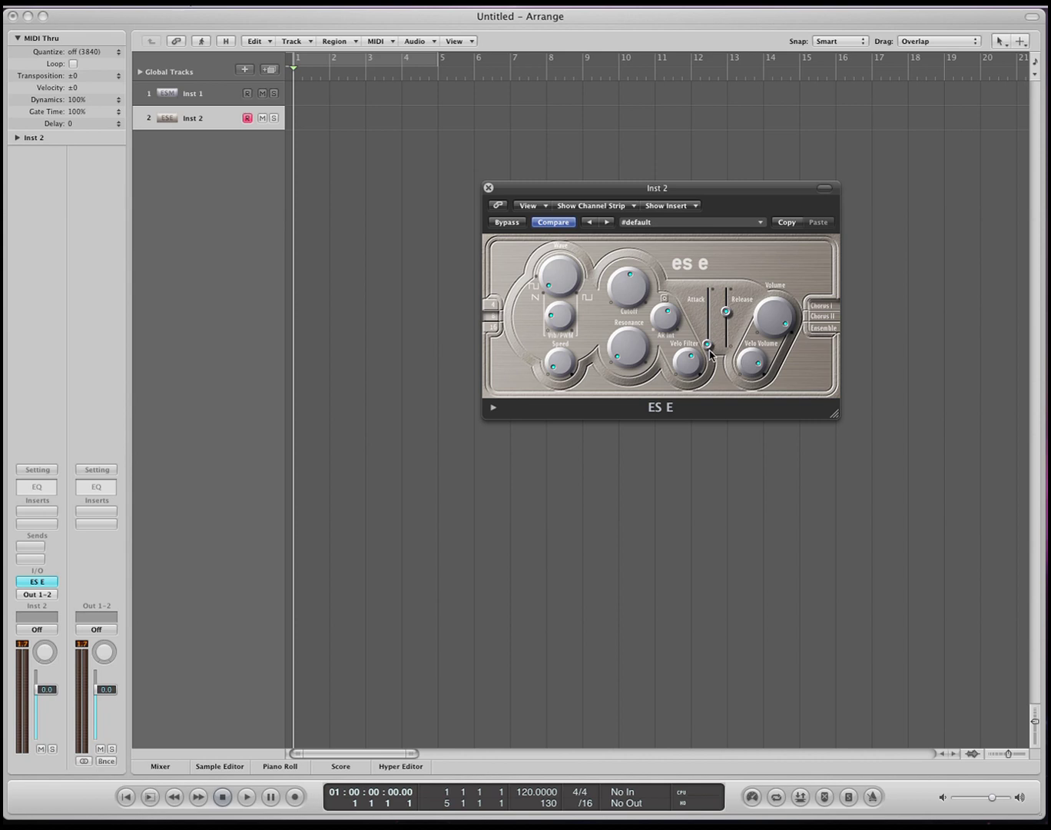
key(a)
drag(710, 348, 710, 335)
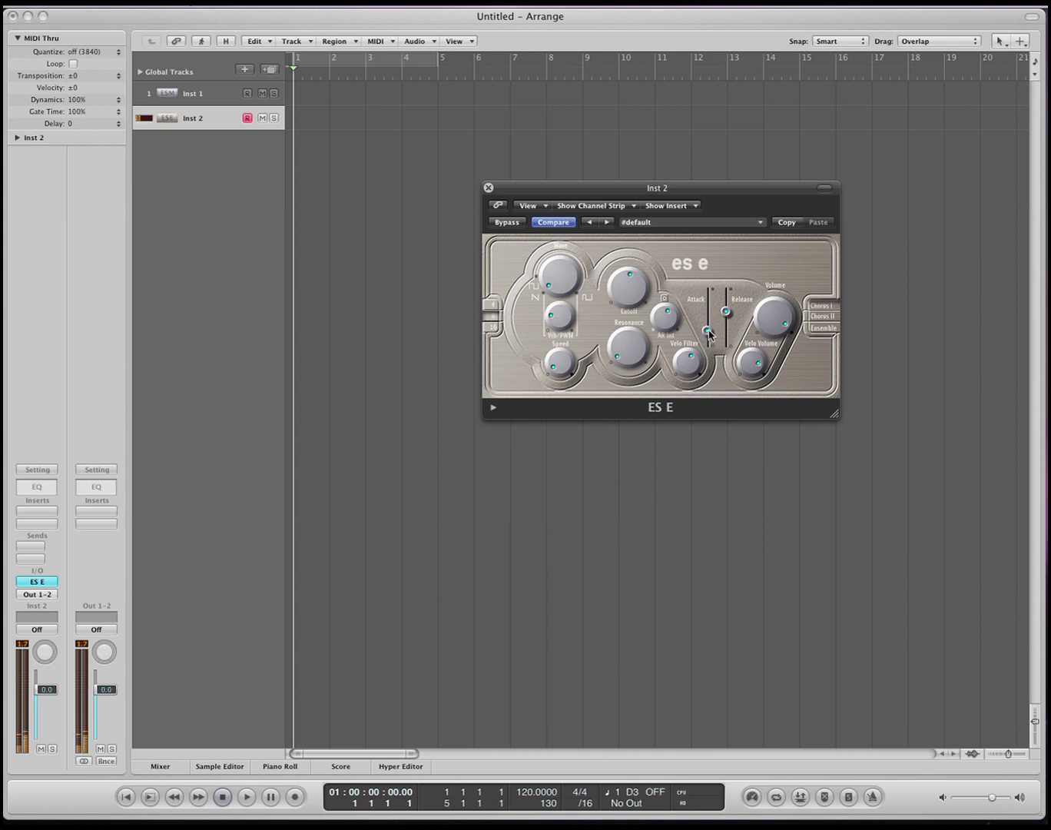
drag(708, 330, 709, 318)
drag(709, 319, 710, 302)
drag(708, 301, 711, 332)
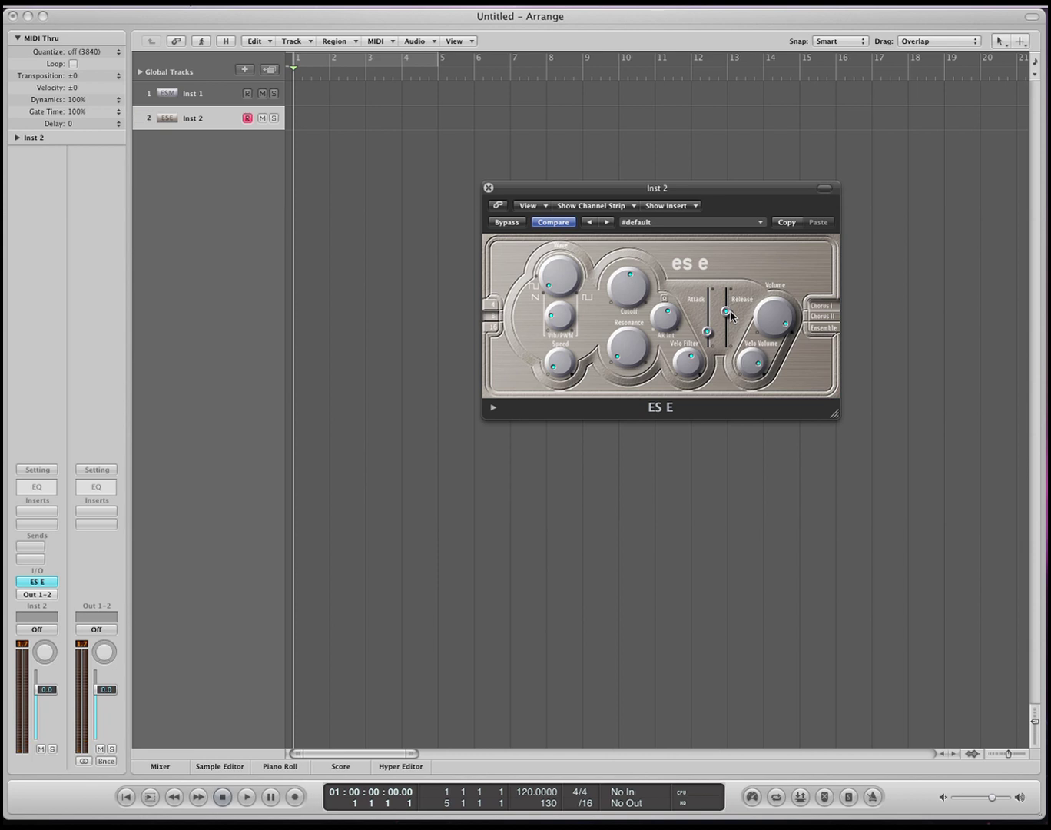
Step: Audition the ES E Release time short and long, settling on a shorter Release
drag(731, 314, 733, 353)
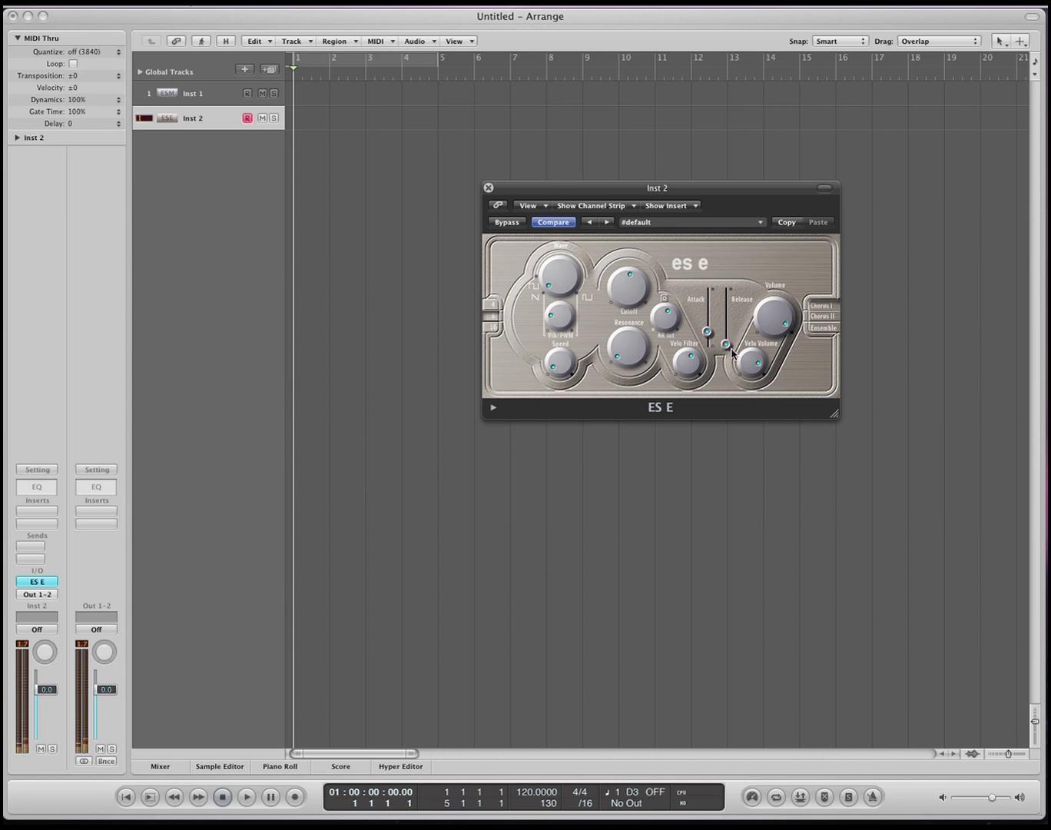
drag(731, 351, 731, 314)
drag(728, 312, 728, 286)
drag(727, 288, 730, 326)
drag(757, 203, 595, 226)
Step: Try Bright Strings and Basic Soft Pad, load Hollow Pad on Inst 2, and close the ES E window
key(y)
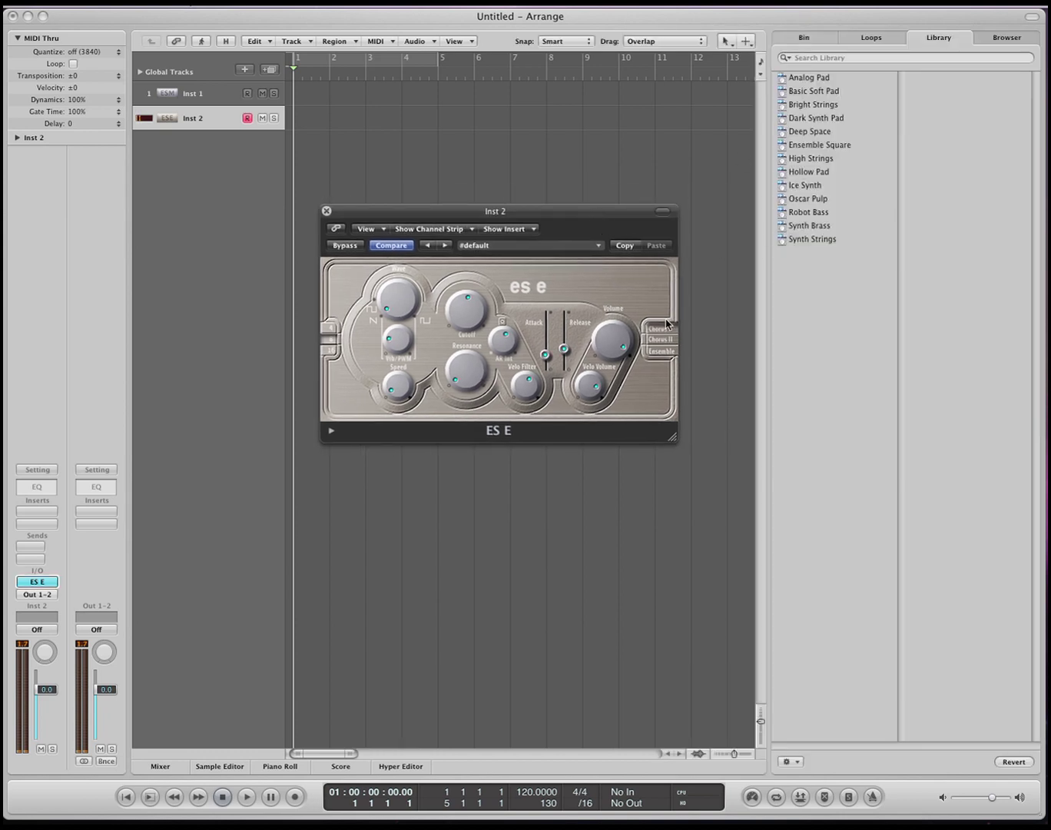
click(583, 246)
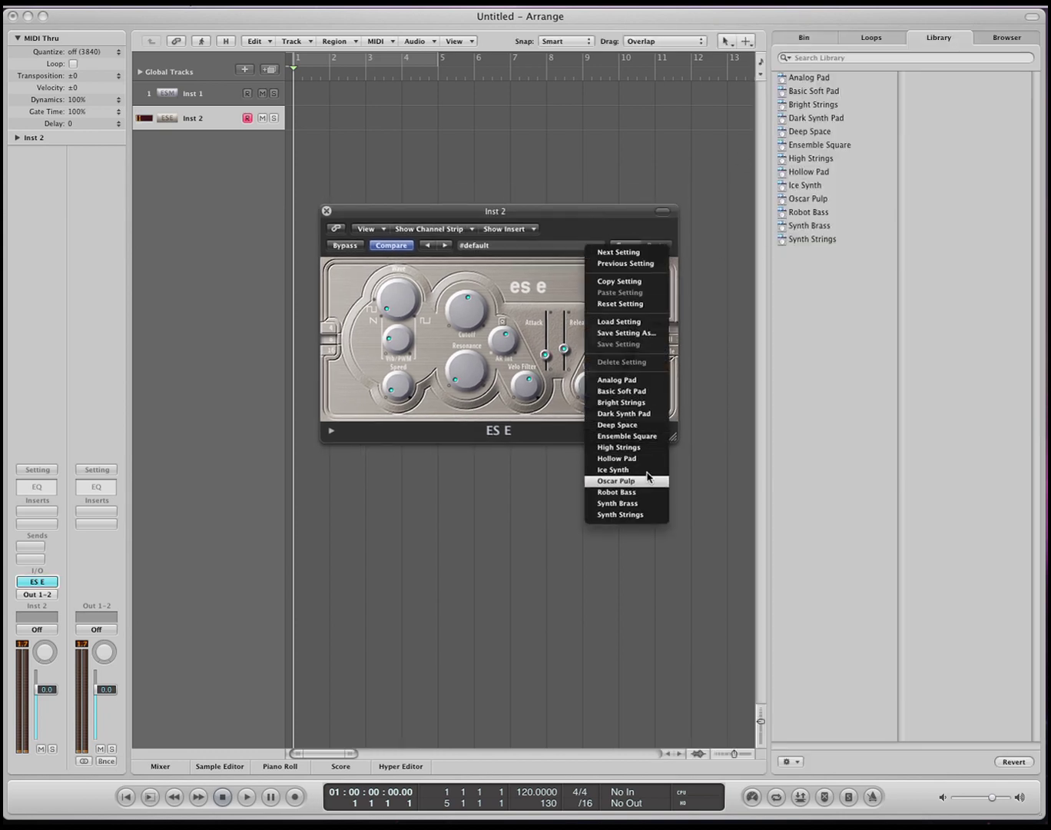
click(728, 281)
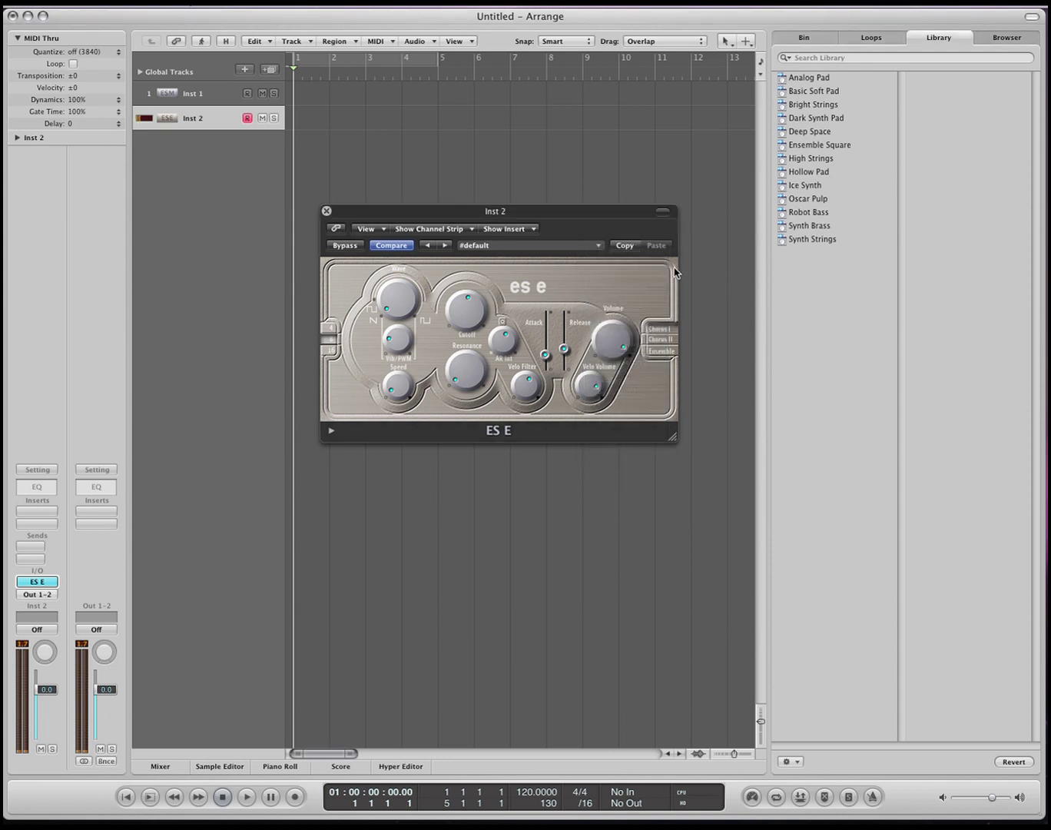
click(842, 106)
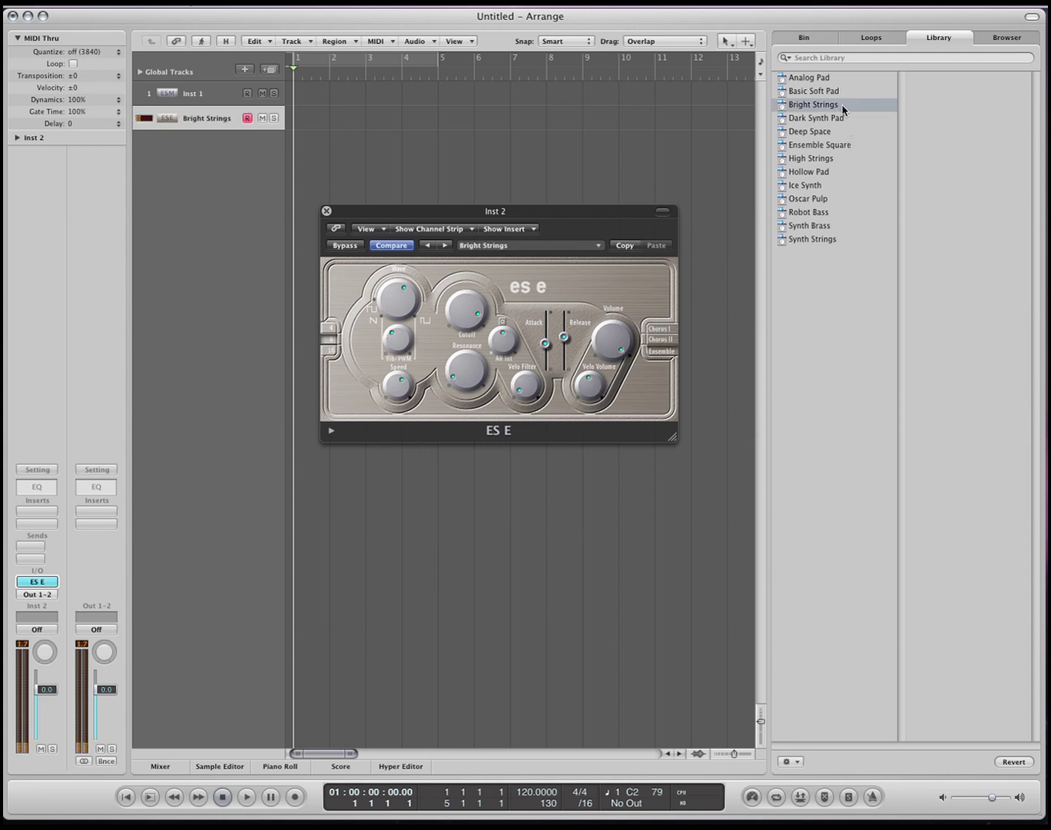
click(839, 93)
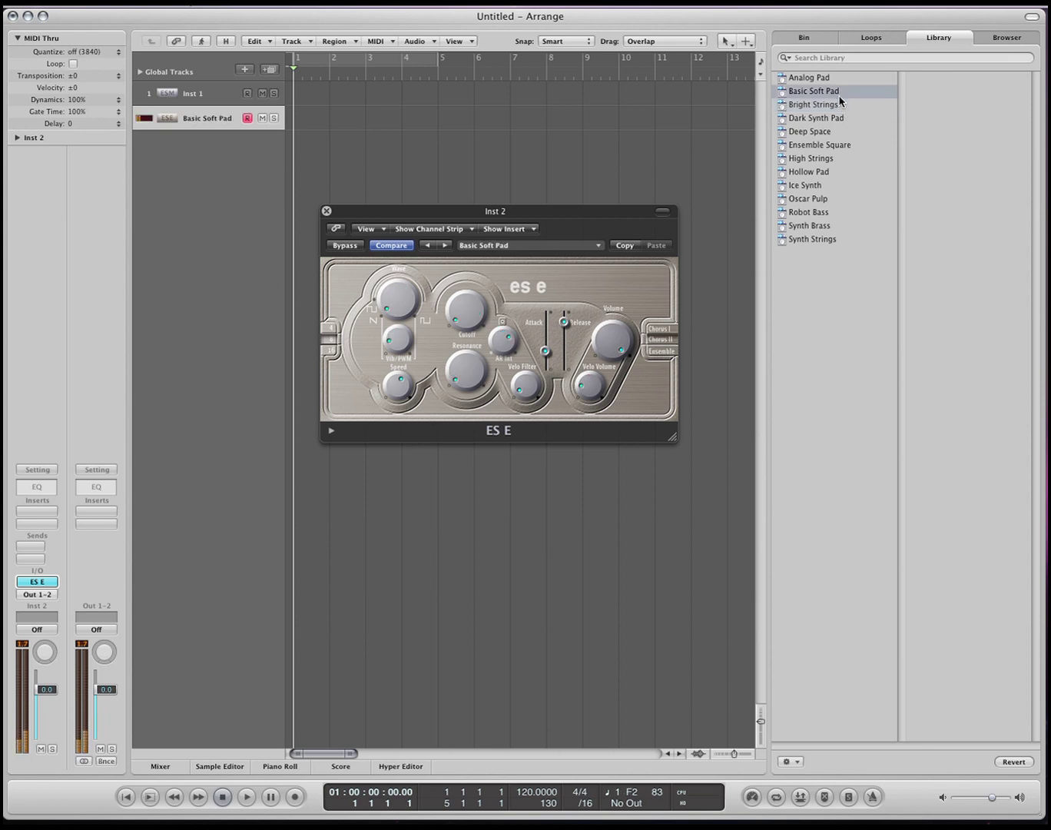
click(842, 174)
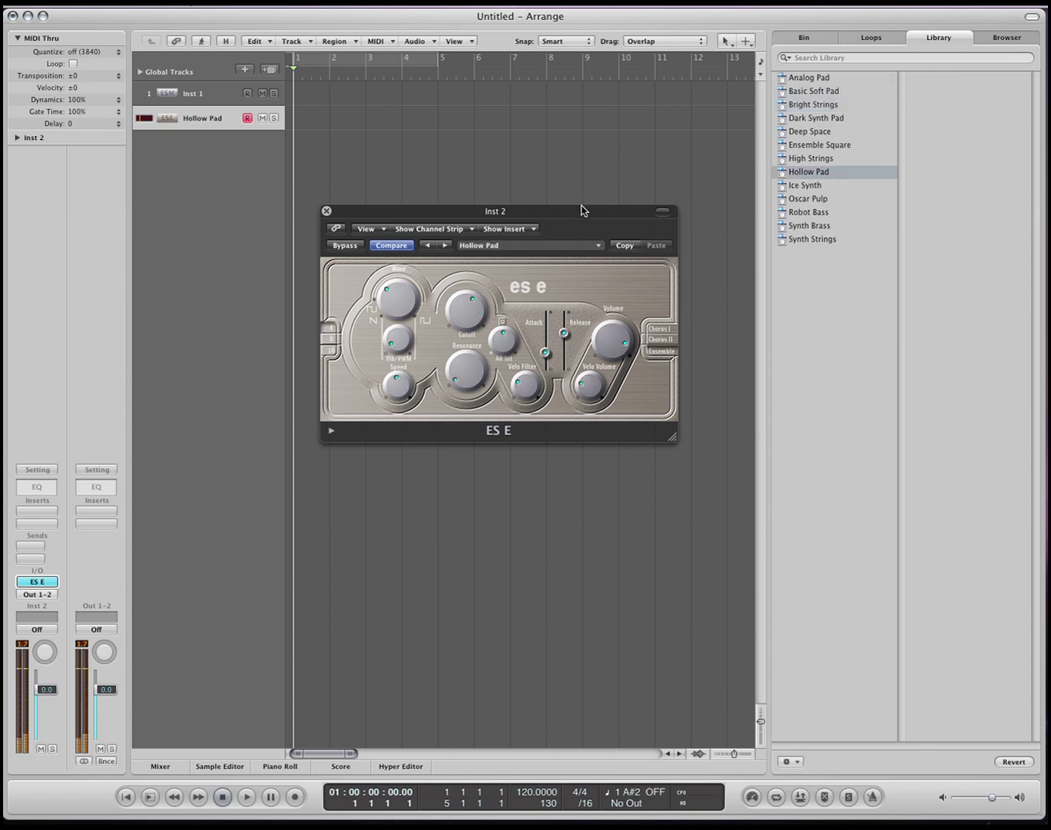
drag(581, 209, 633, 192)
key(super+w)
Step: Hide the Library, add instrument track Inst 3, and load the ES P synth on it
key(y)
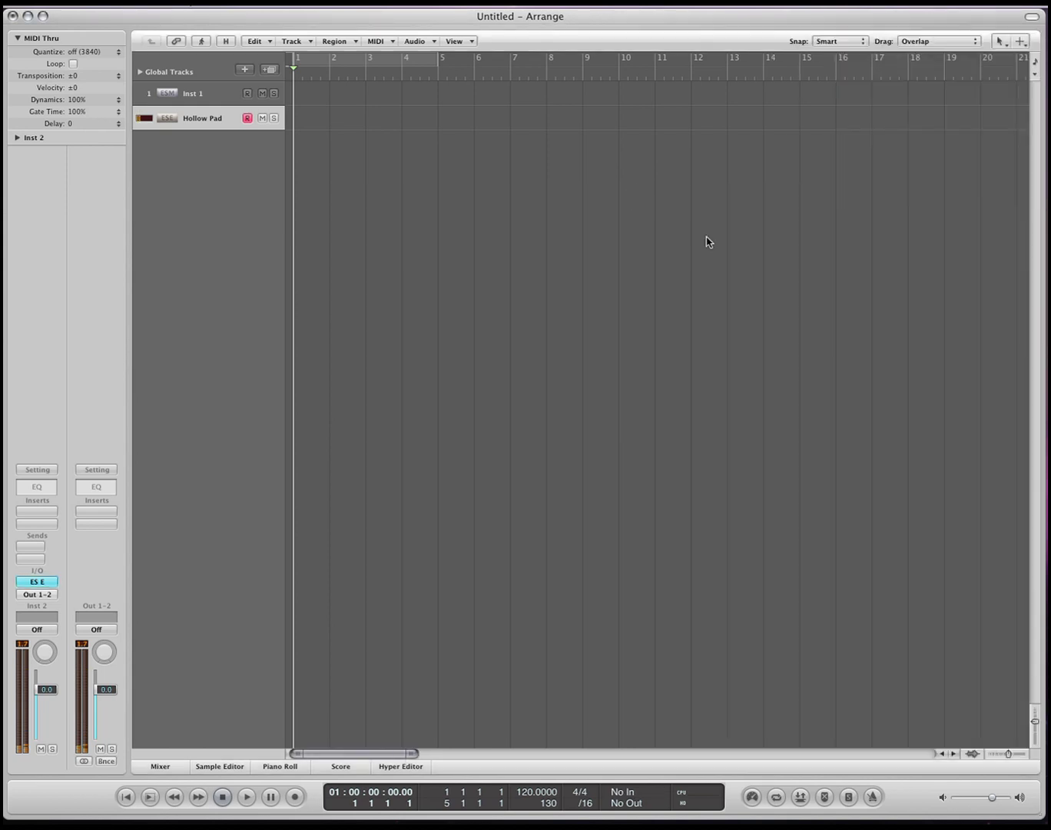
double_click(178, 207)
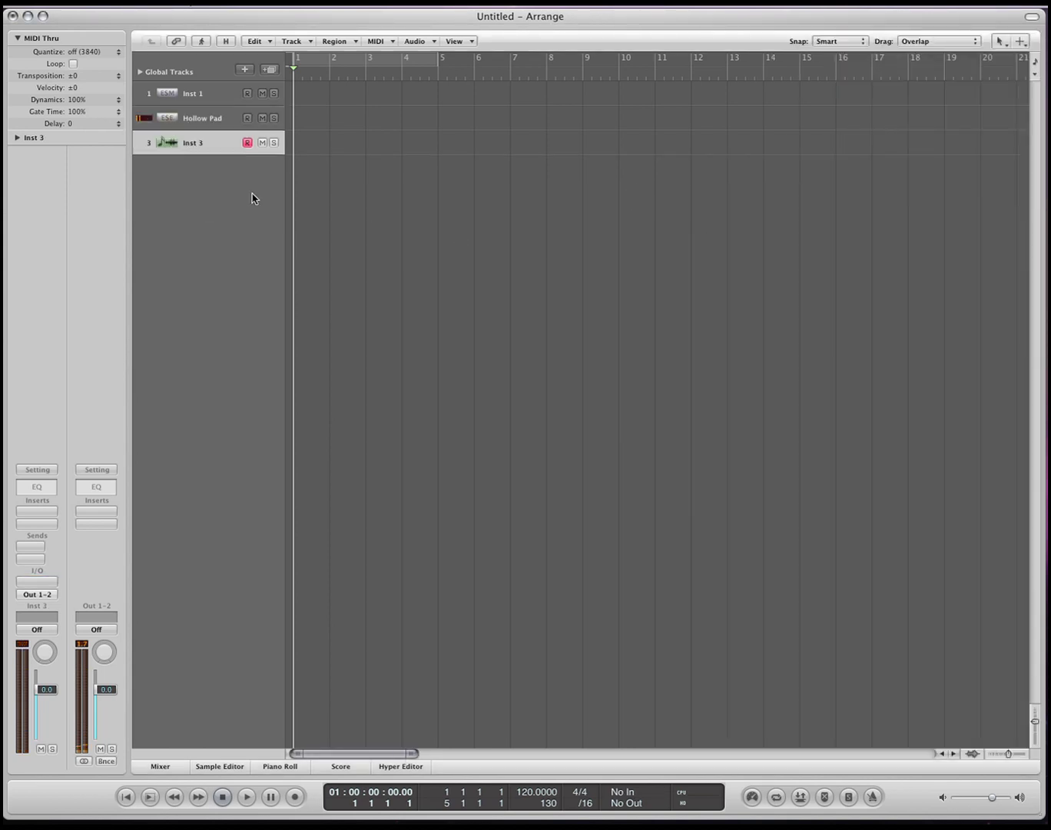
click(37, 581)
click(61, 629)
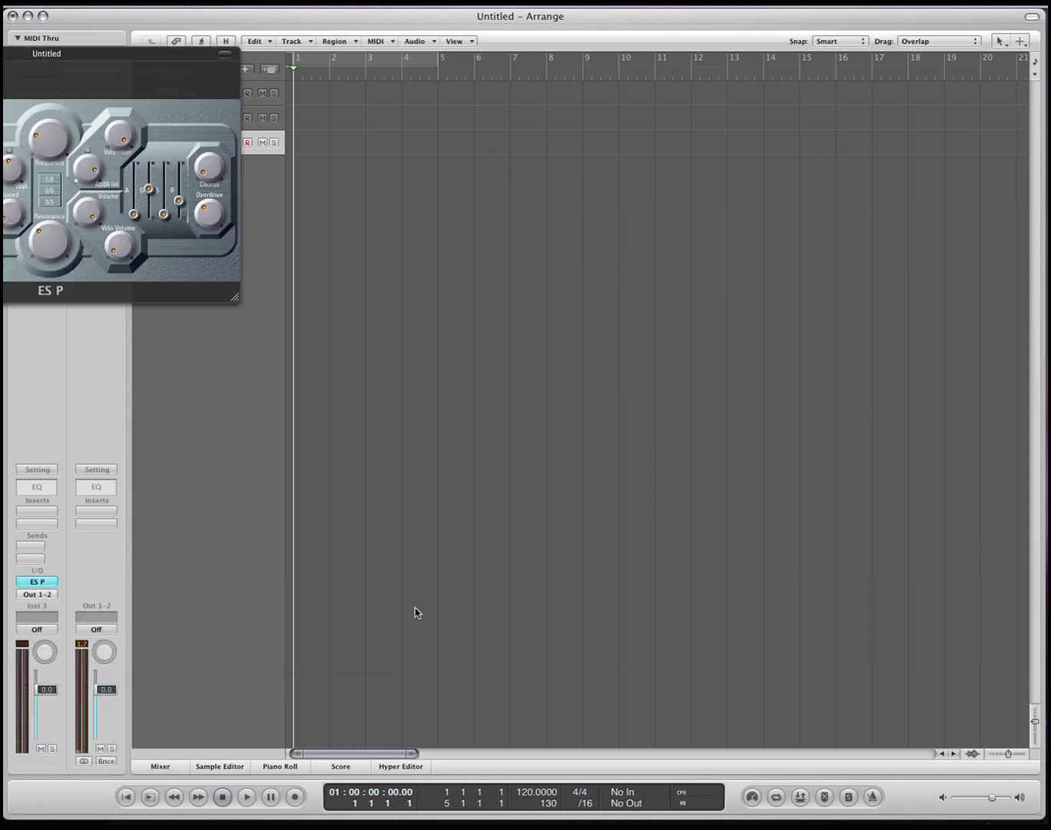
drag(160, 60, 759, 136)
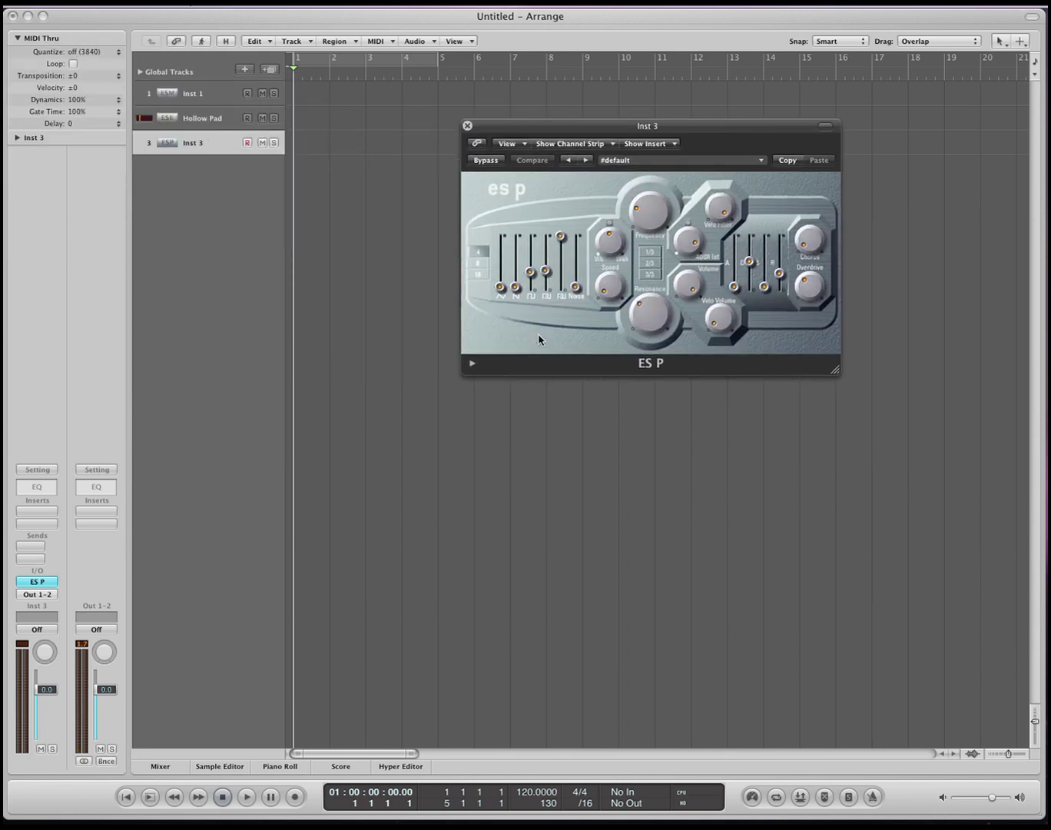
Step: Mix the ES P oscillator waveforms, bringing in the fourth waveform and Noise at full level
drag(557, 243, 516, 262)
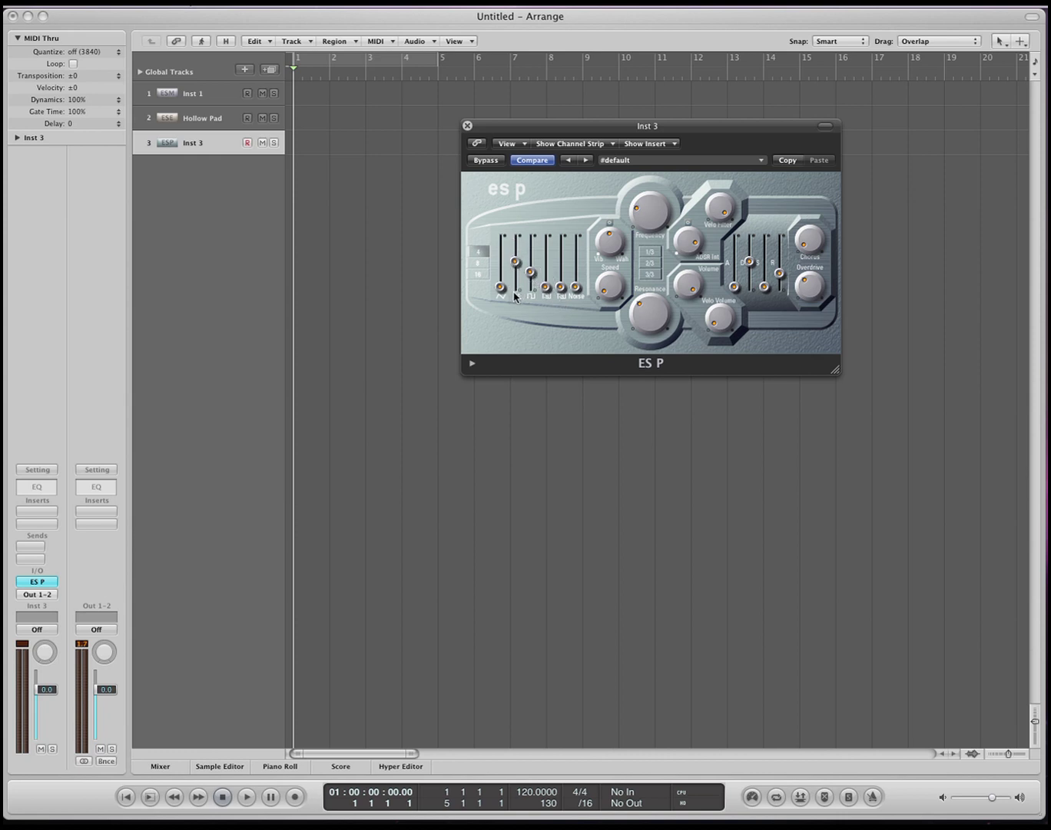
mouse_move(530, 274)
mouse_down()
mouse_move(536, 293)
mouse_move(531, 244)
mouse_up()
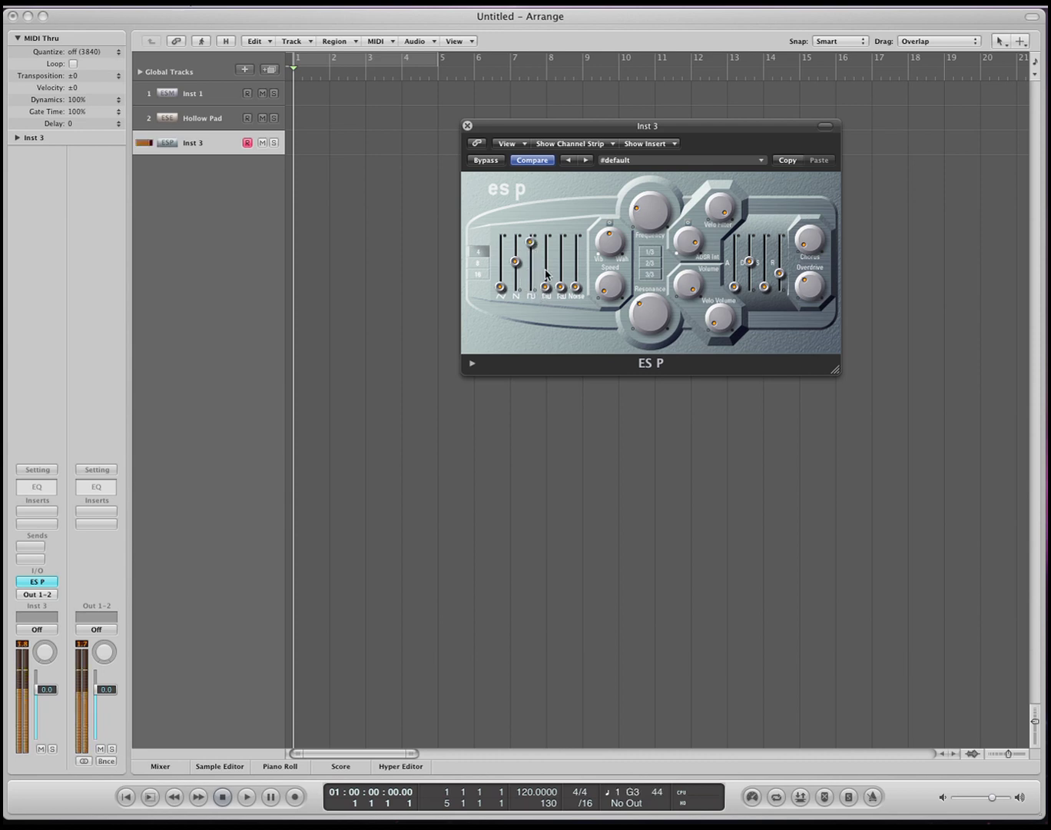
mouse_move(548, 288)
mouse_down()
mouse_move(546, 243)
mouse_move(561, 274)
mouse_up()
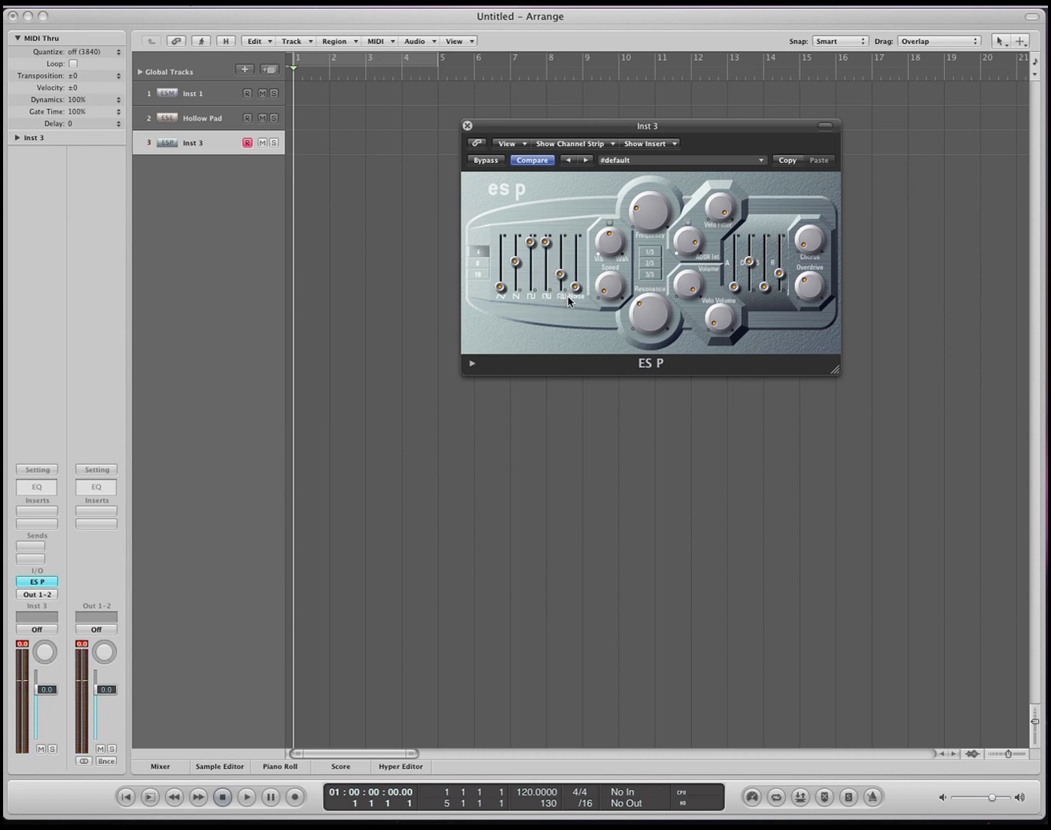
drag(577, 289, 531, 266)
drag(547, 289, 551, 264)
Step: Try octaves 8 and 16, return to 4, then raise Frequency, lower Resonance and add Overdrive
click(480, 265)
click(482, 274)
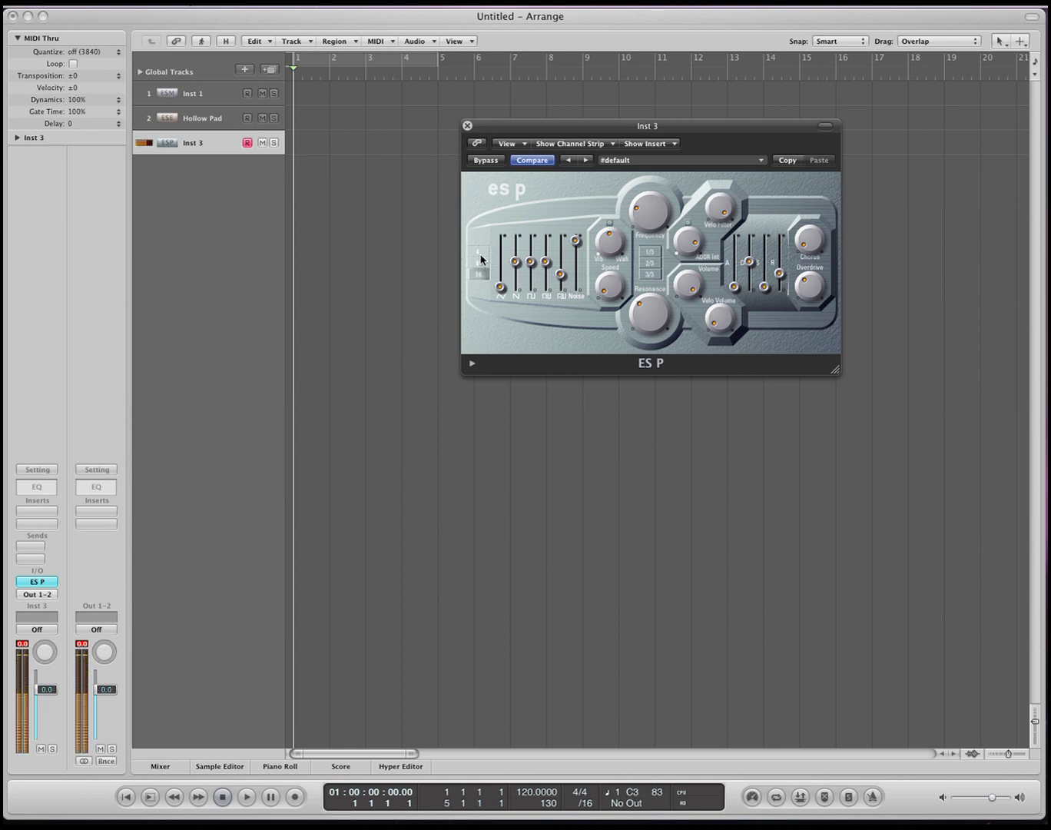
click(477, 252)
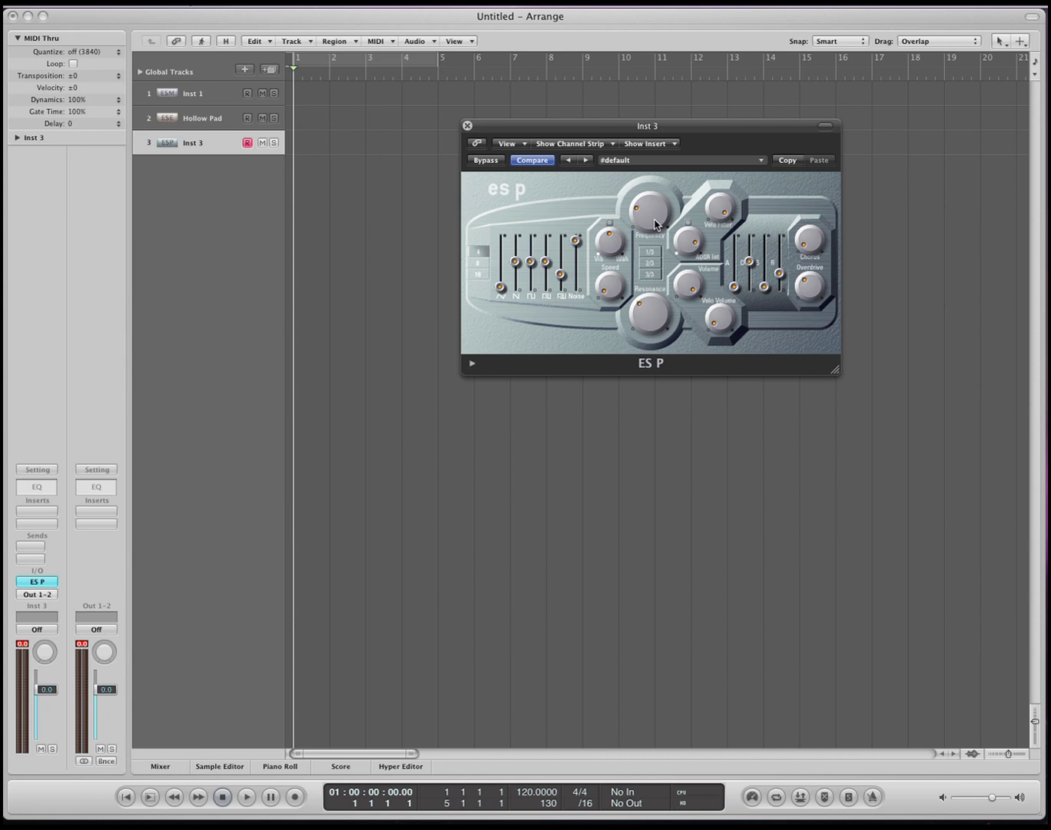
mouse_move(655, 225)
mouse_down()
mouse_move(646, 167)
mouse_move(646, 229)
mouse_move(651, 169)
mouse_move(649, 217)
mouse_up()
drag(651, 319, 652, 351)
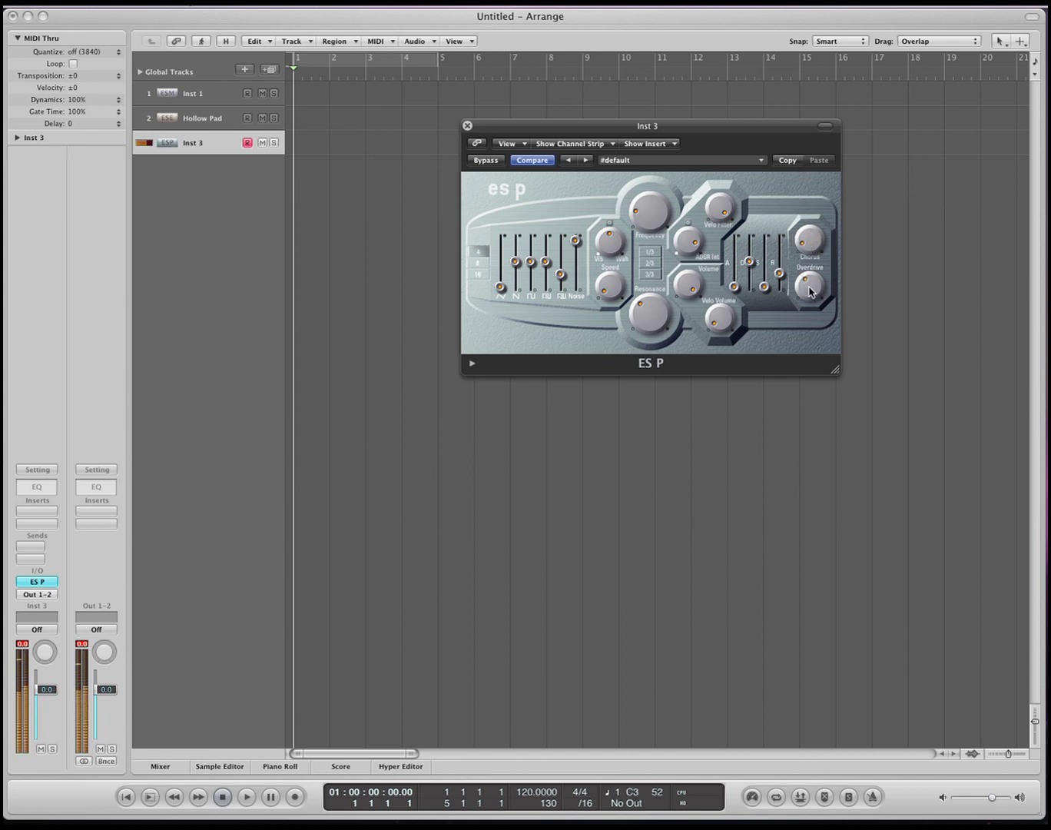
drag(805, 290, 805, 289)
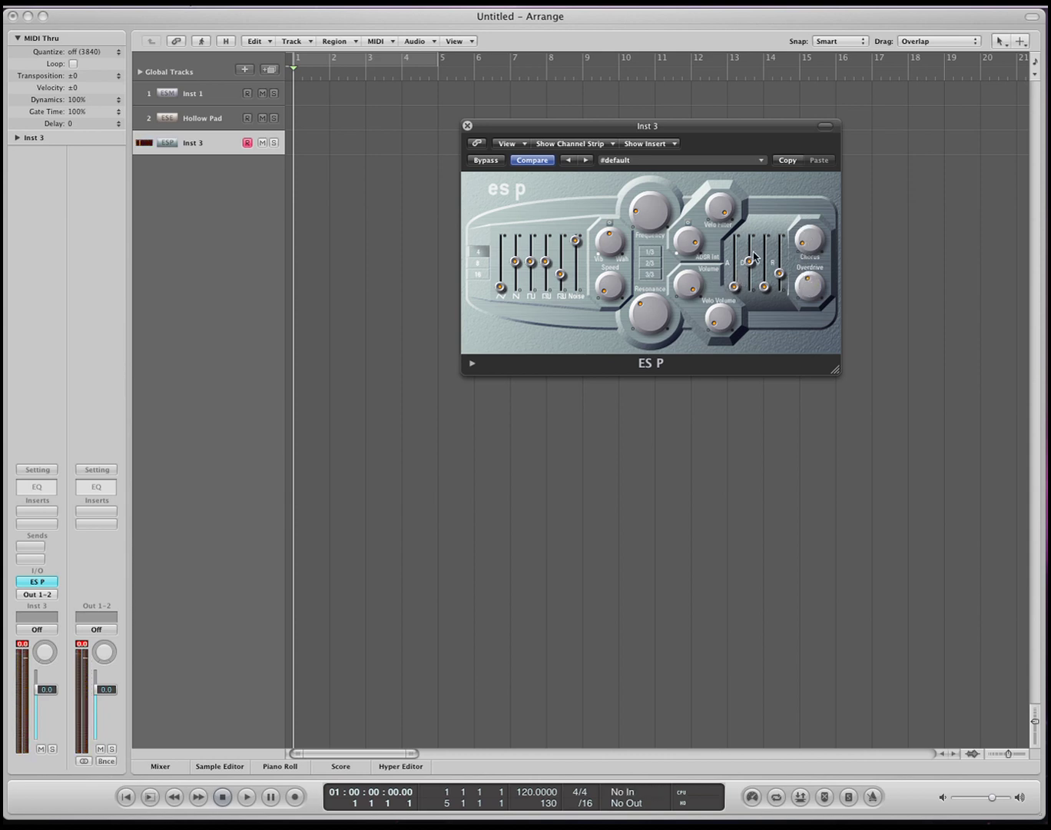
Step: Bring up the Wikipedia ADSR envelope article, then adjust the ES P envelope release and sustain
key(super+Tab)
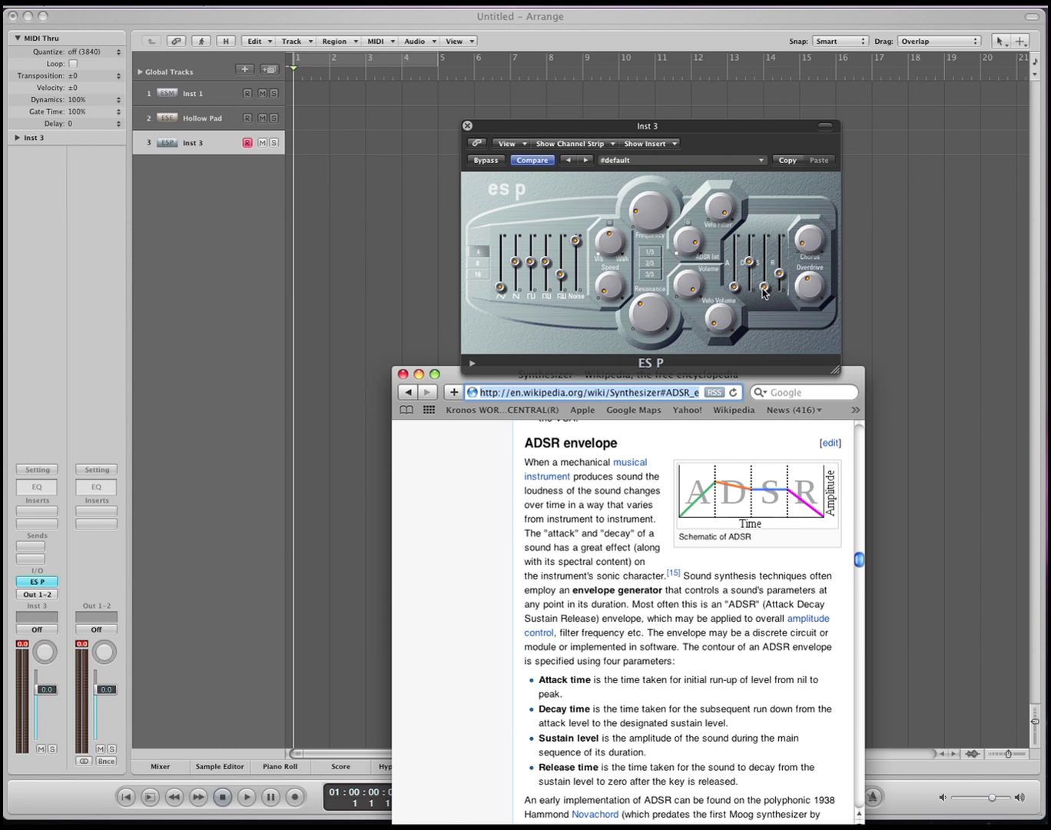
drag(764, 292, 766, 252)
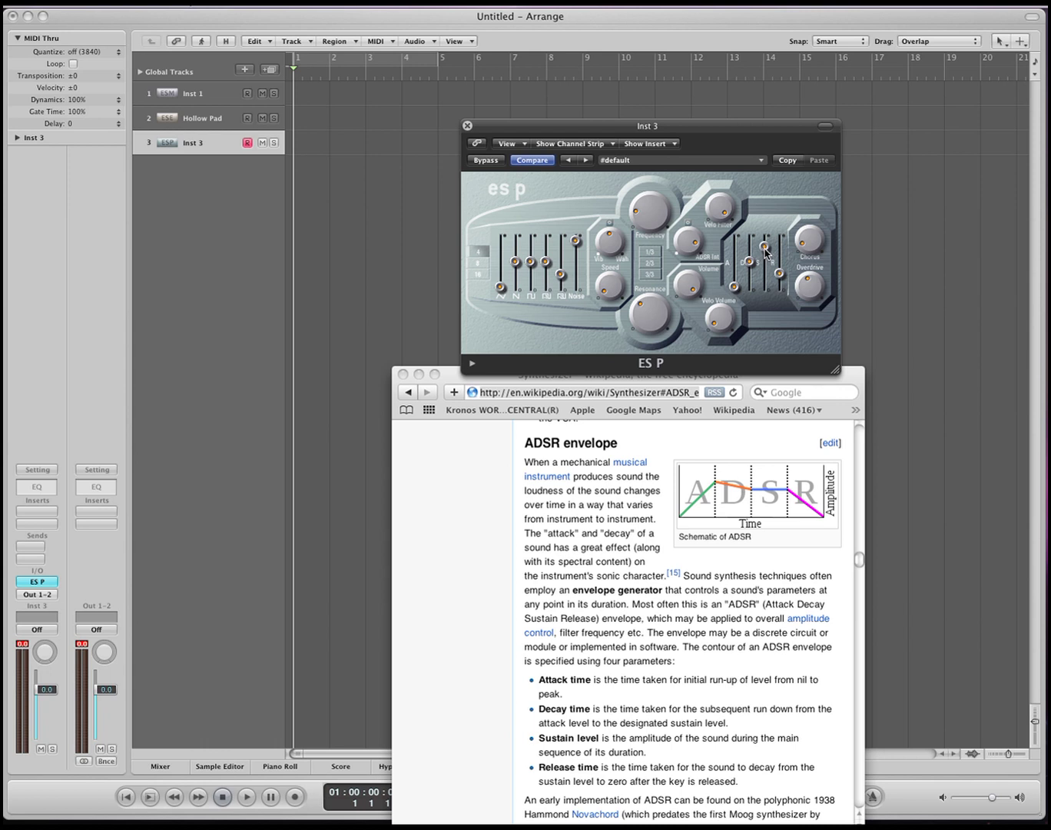
mouse_move(766, 249)
mouse_down()
mouse_move(767, 288)
mouse_move(769, 236)
mouse_up()
drag(764, 237, 766, 256)
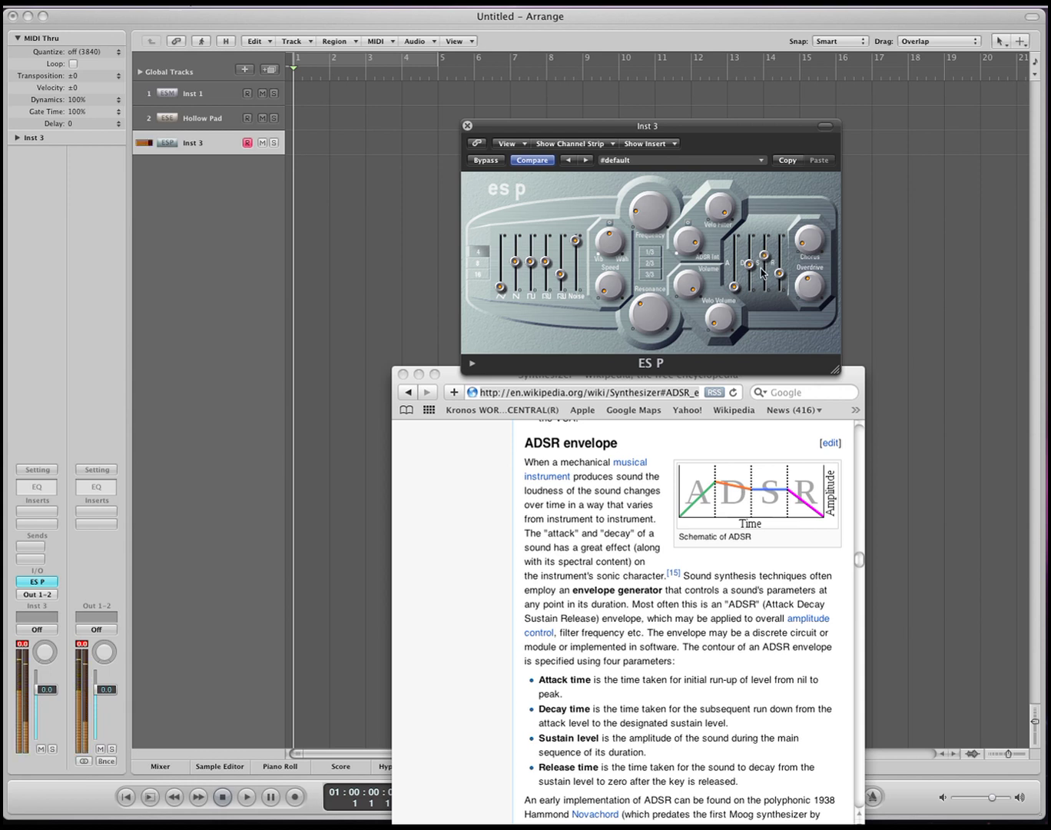
Step: Lengthen the ES P envelope attack in stages, then shorten it slightly
drag(739, 291, 739, 275)
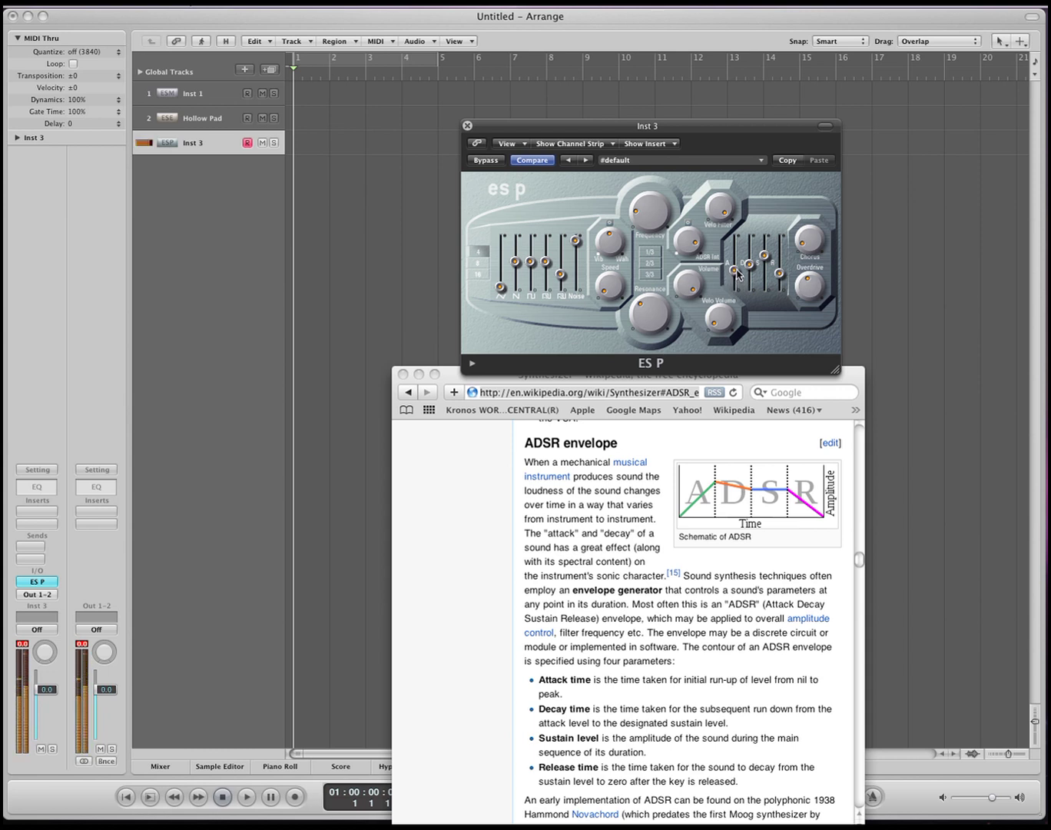
drag(739, 276, 735, 269)
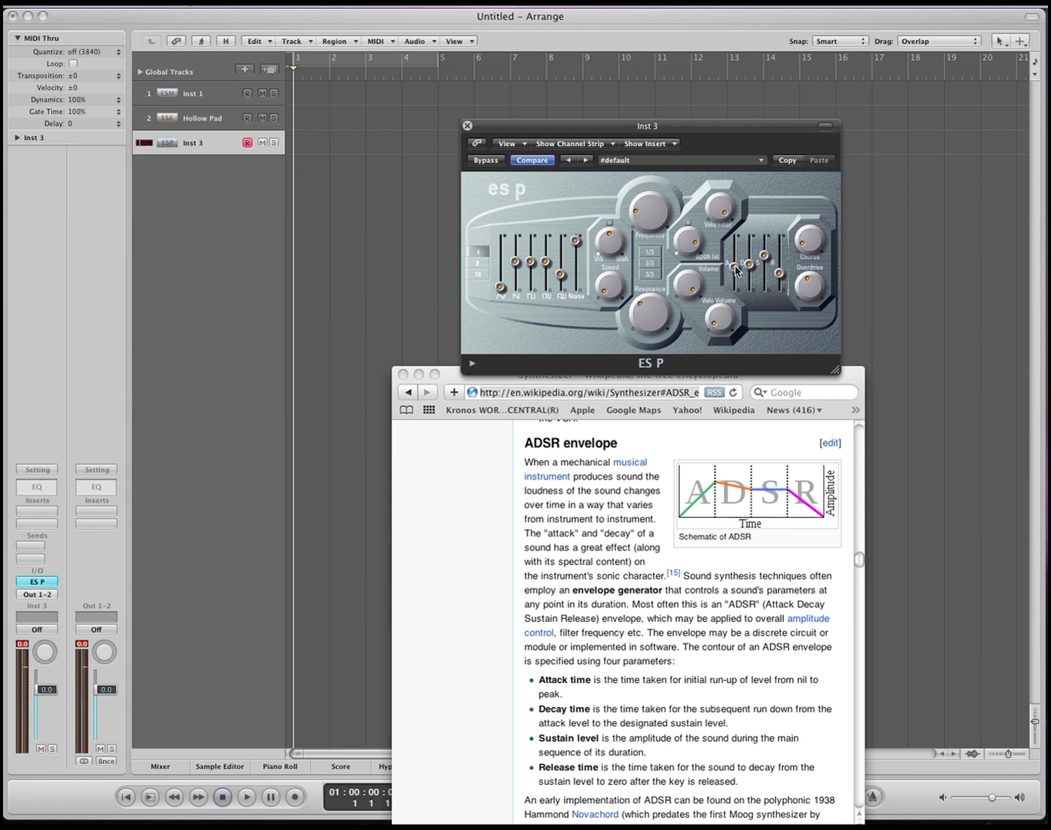
drag(736, 271, 736, 259)
drag(735, 257, 764, 272)
Step: Rebalance the ES P sustain level, reshape the decay, and lengthen the release
drag(765, 275, 761, 236)
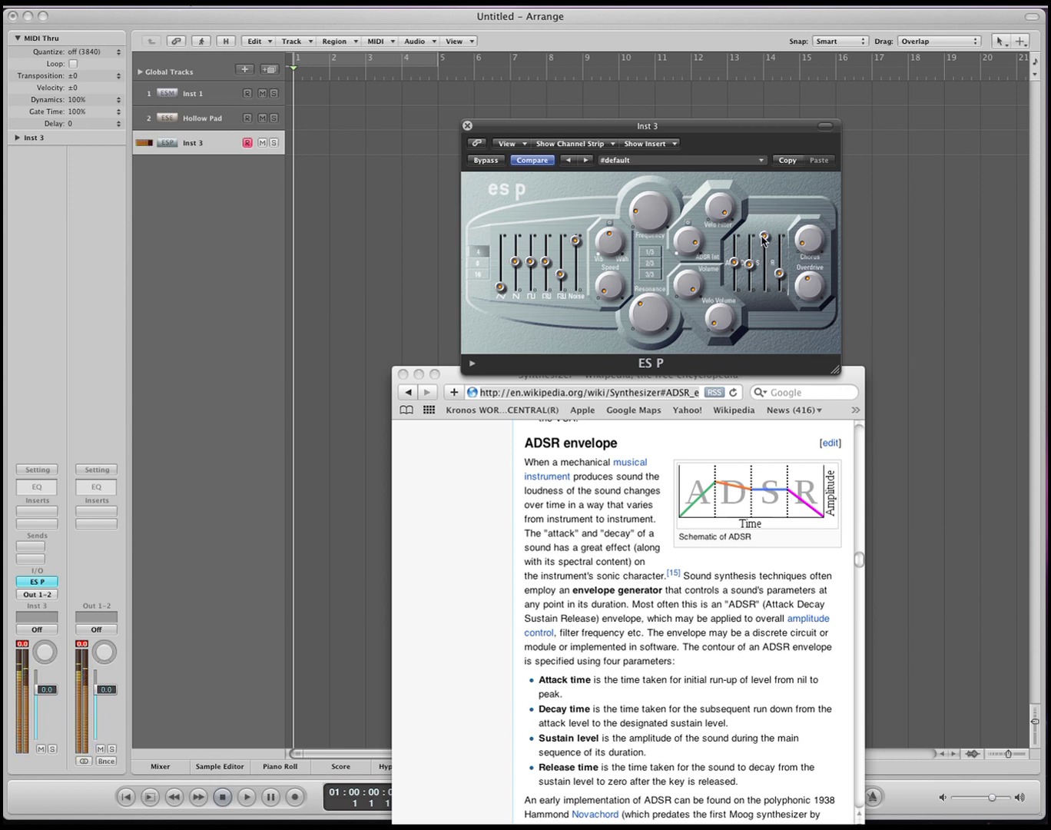
drag(763, 240, 765, 245)
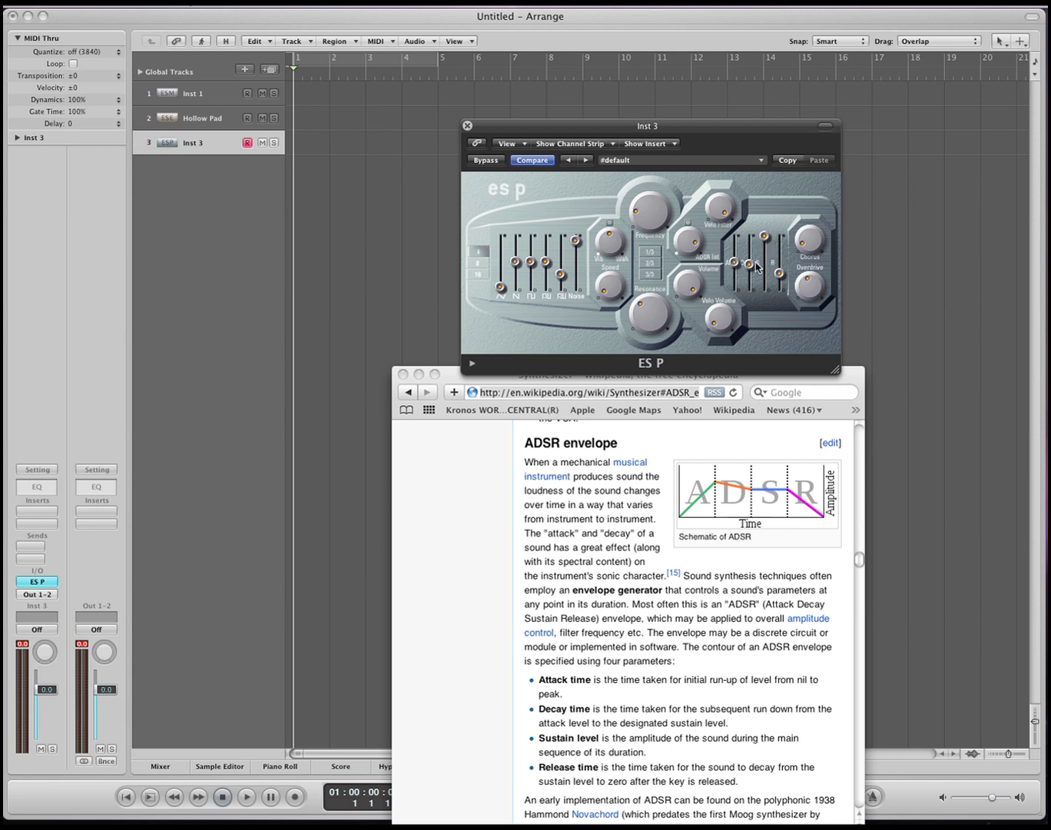
drag(750, 265, 750, 287)
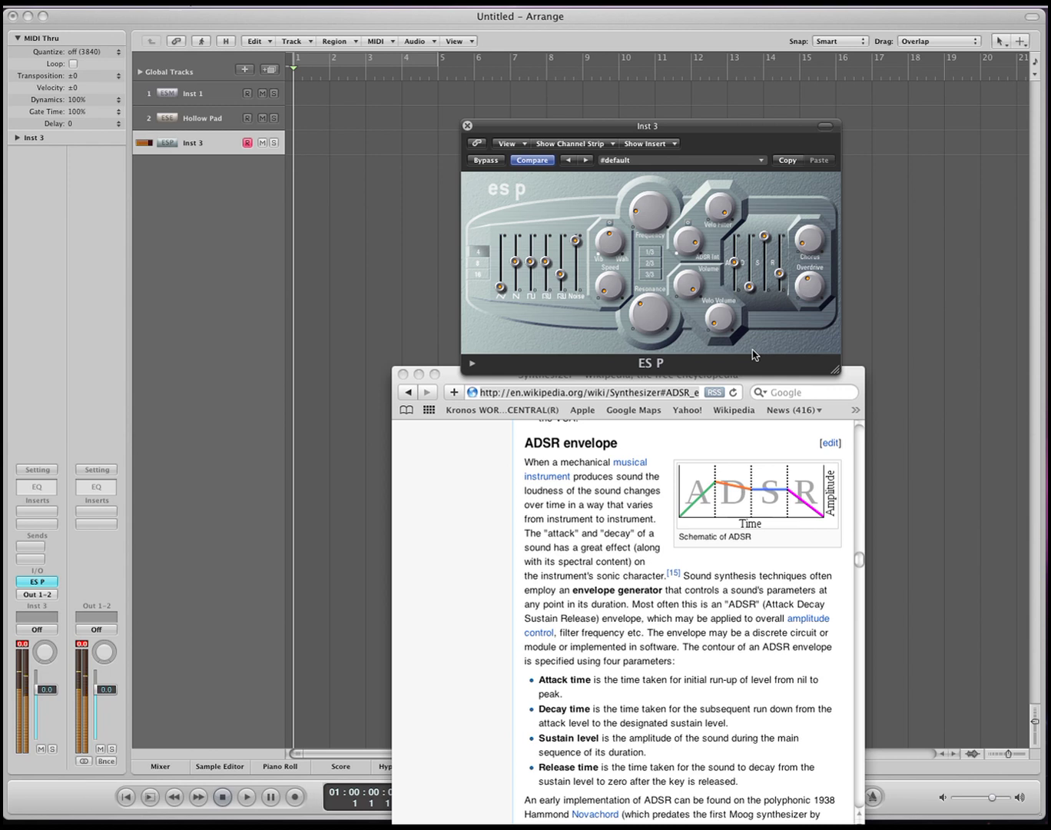
drag(762, 242, 762, 270)
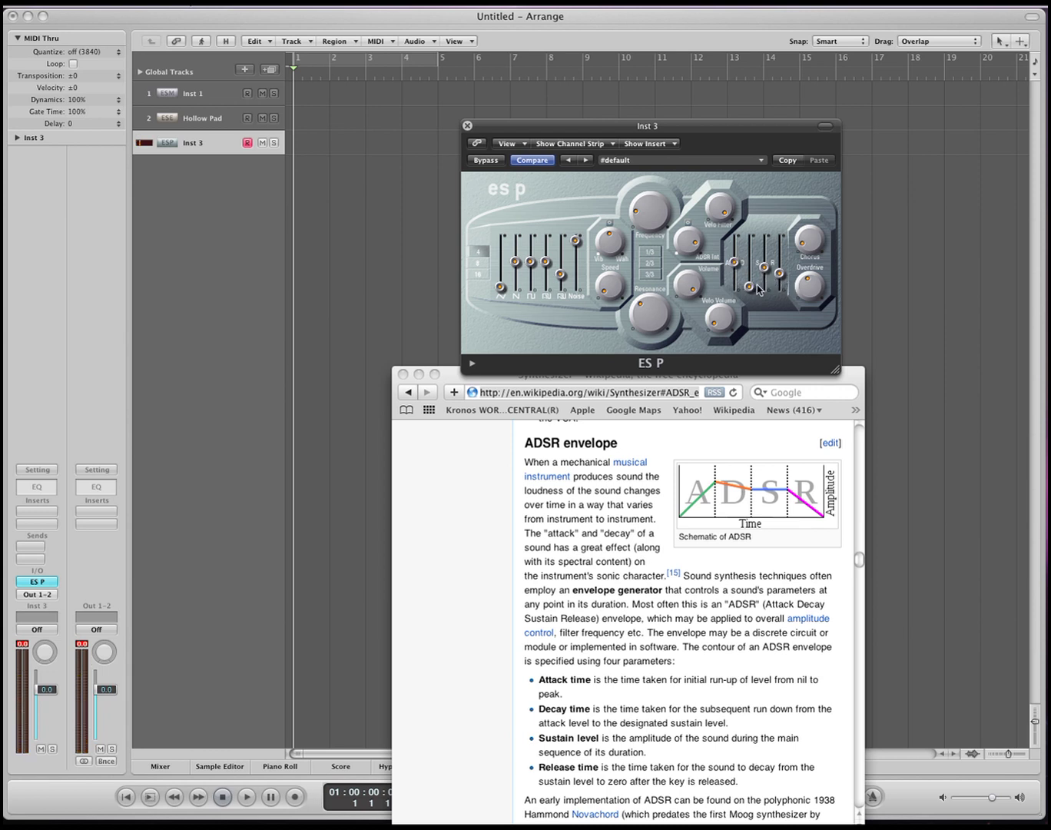
drag(752, 292, 751, 256)
drag(781, 276, 780, 257)
Step: Turn up the ES P Vib/Wah and sustain, then show the preset Library beside the synth
mouse_move(612, 257)
mouse_down()
mouse_move(618, 224)
mouse_move(615, 248)
mouse_up()
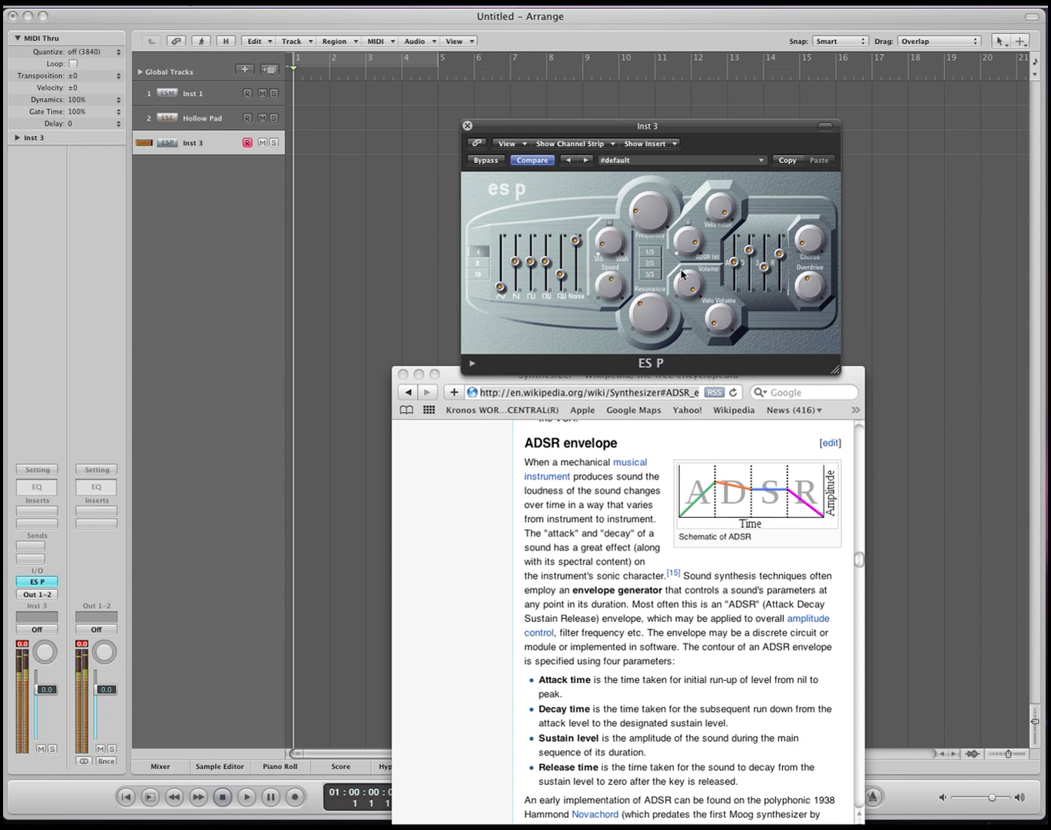
drag(765, 266, 766, 243)
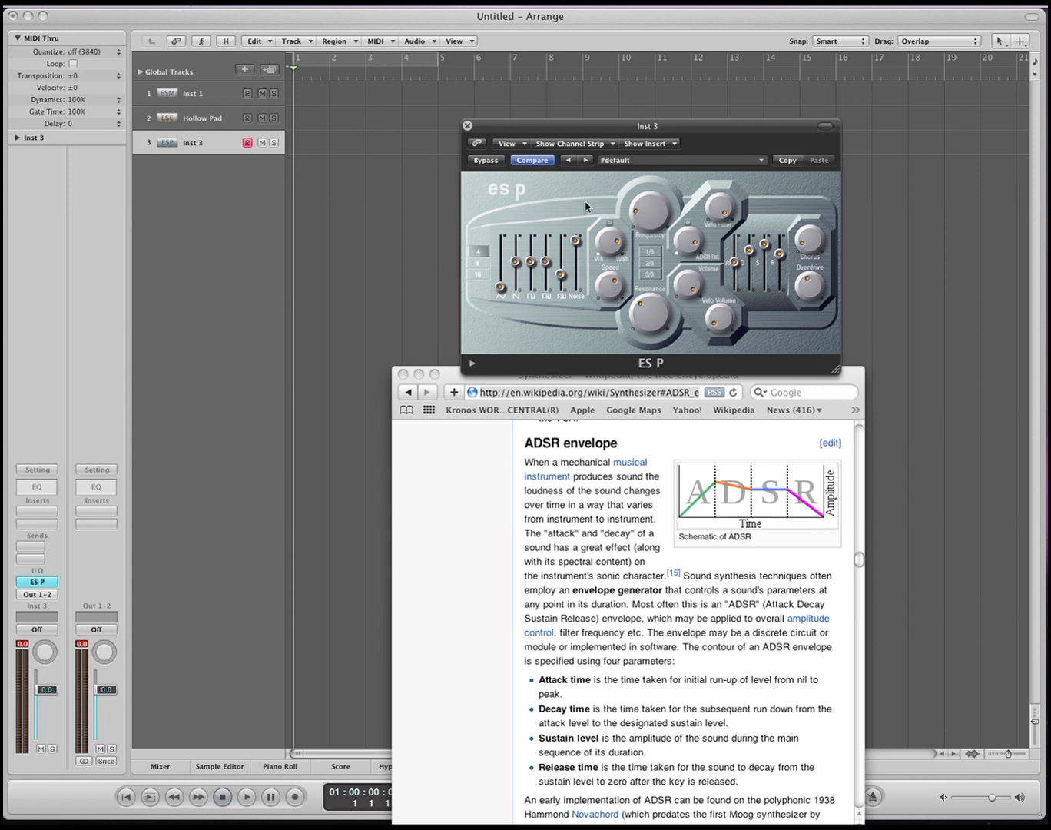
drag(648, 121, 466, 130)
key(y)
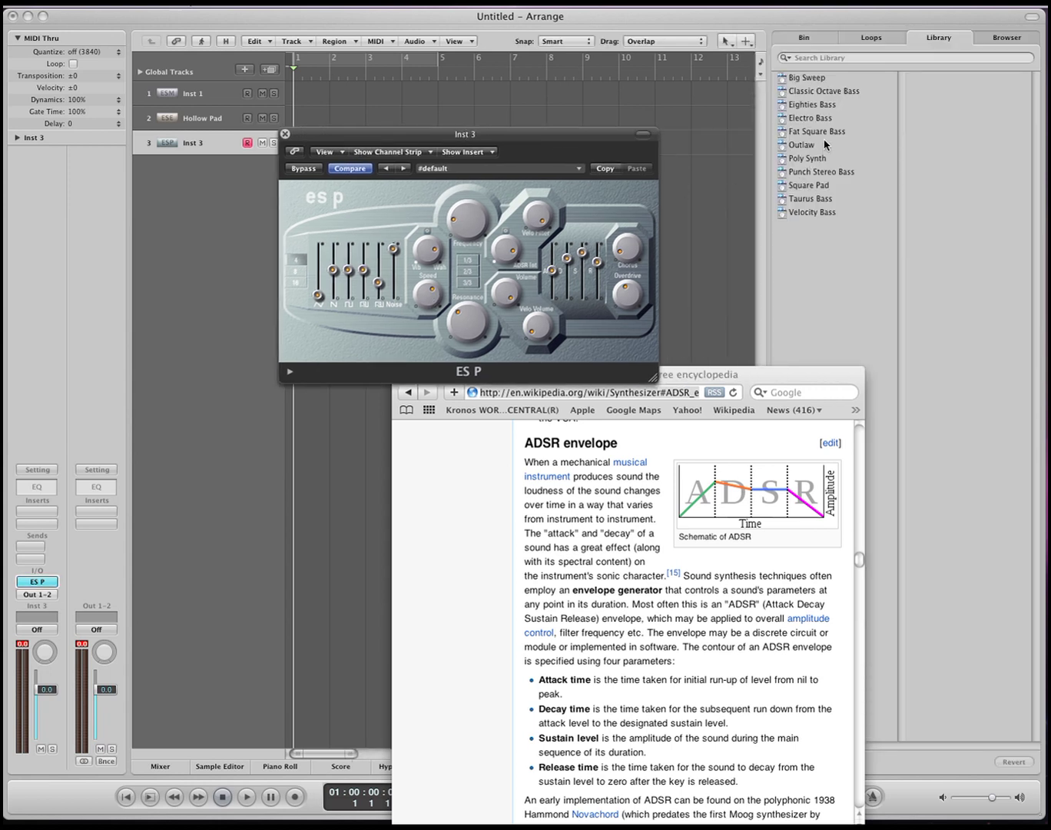
Step: Try Classic Octave Bass and Poly Synth, load Taurus Bass on Inst 3, and close the ES P window
click(816, 93)
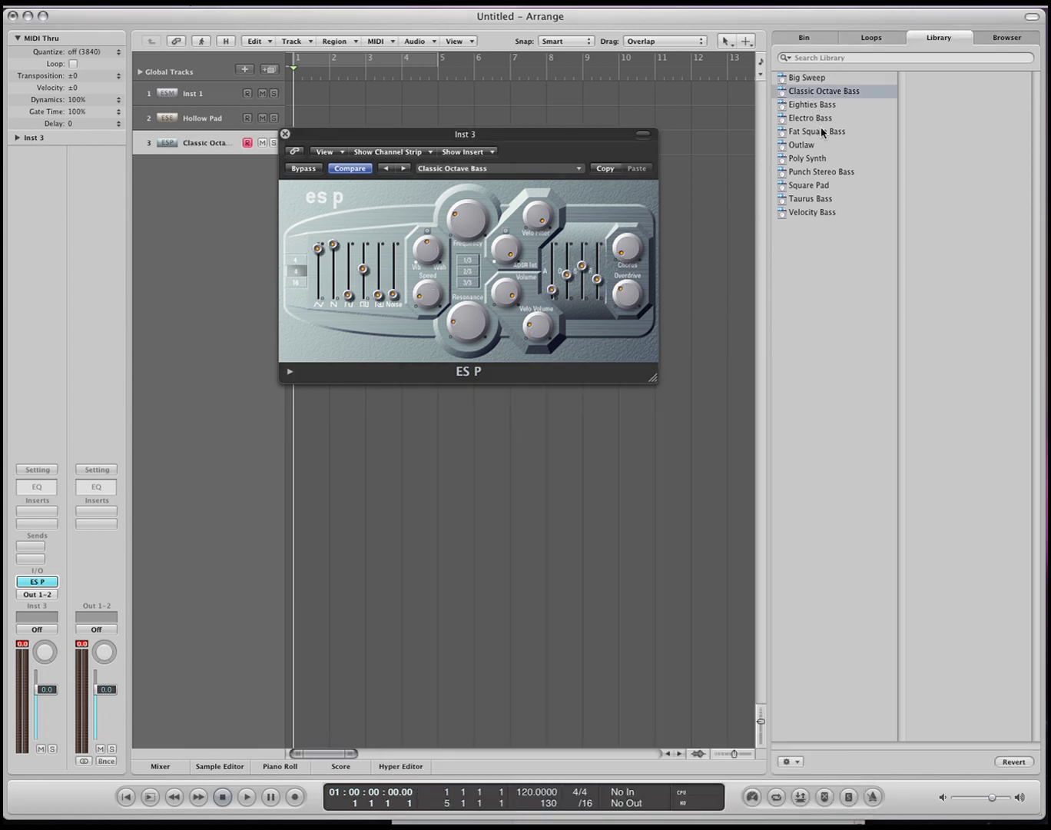
click(829, 159)
click(825, 199)
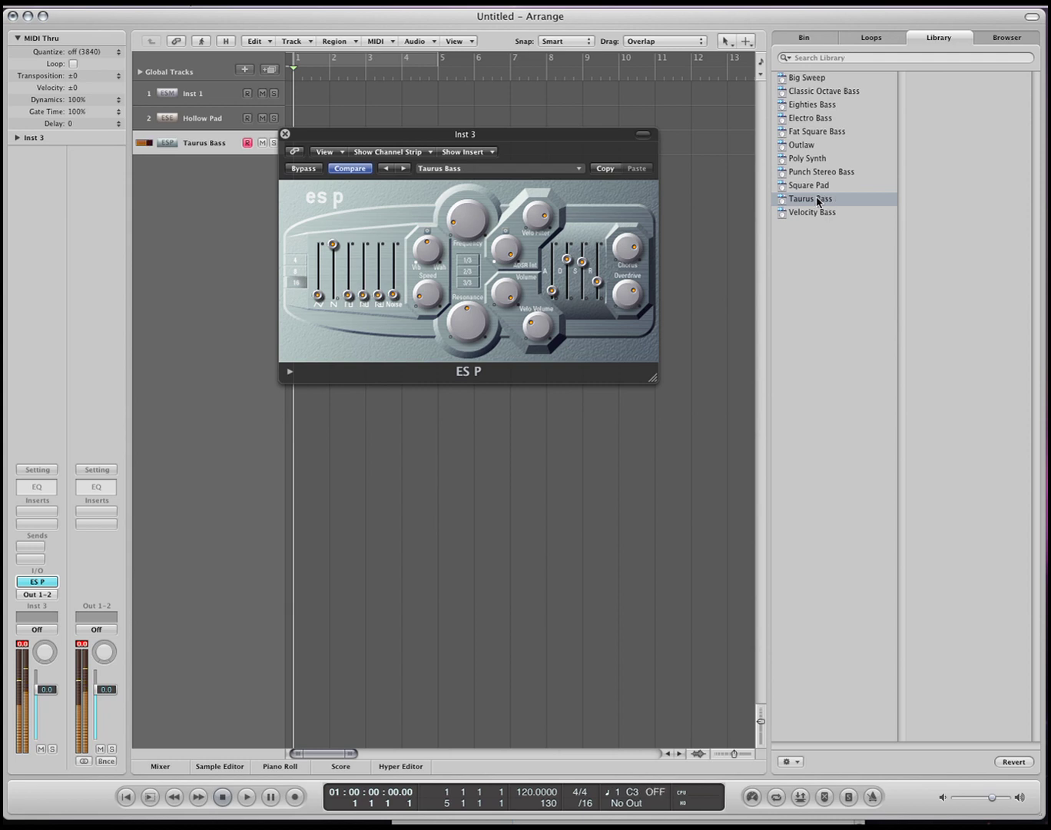
click(568, 138)
key(super+w)
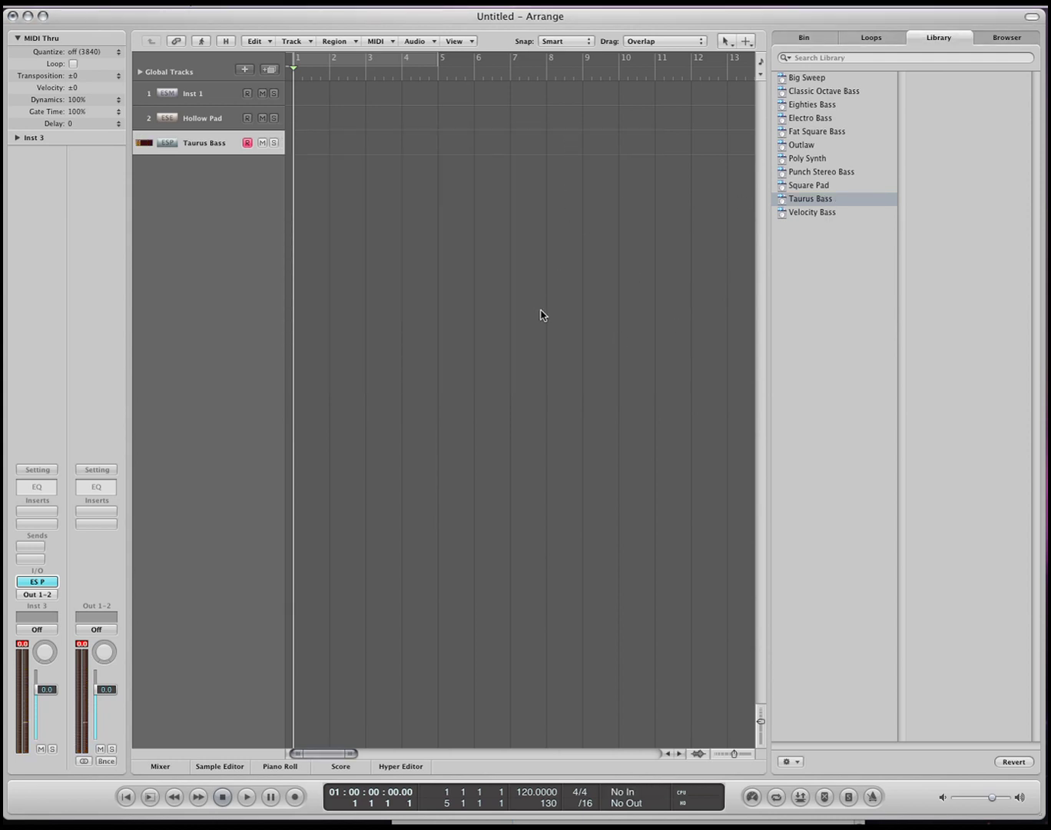
Step: Add instrument track Inst 4 with the EFM1 synth in Stereo
double_click(207, 252)
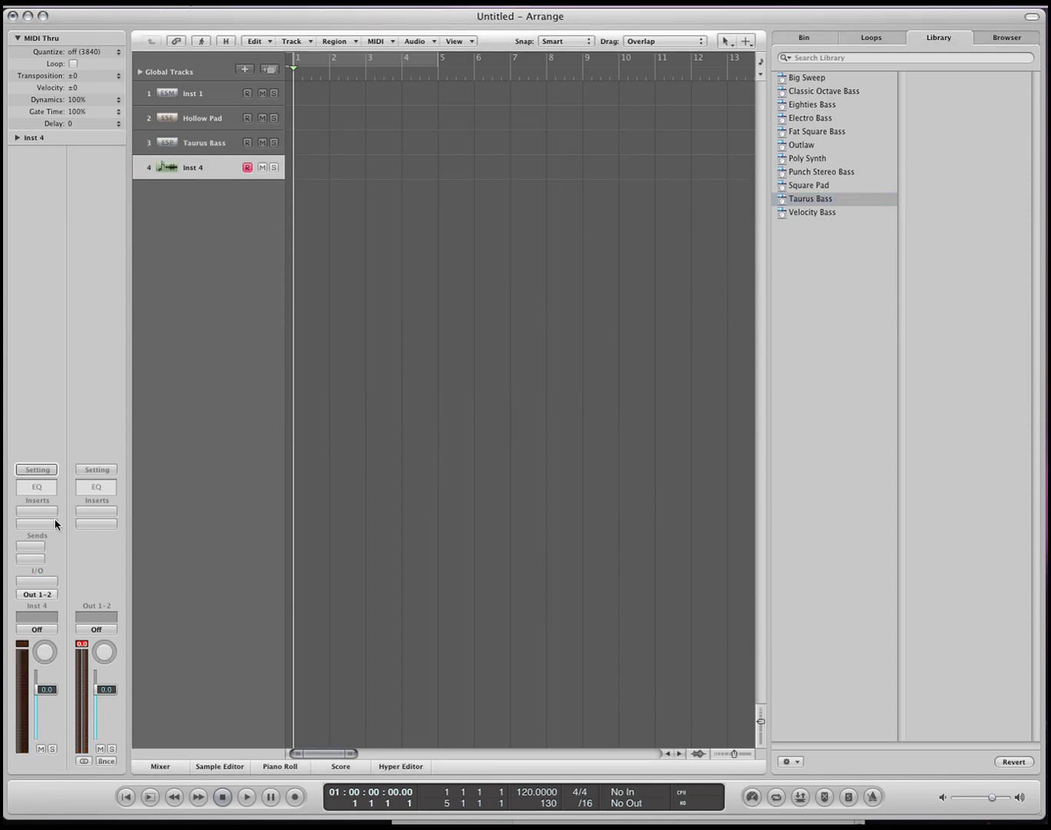
click(21, 582)
mouse_move(56, 653)
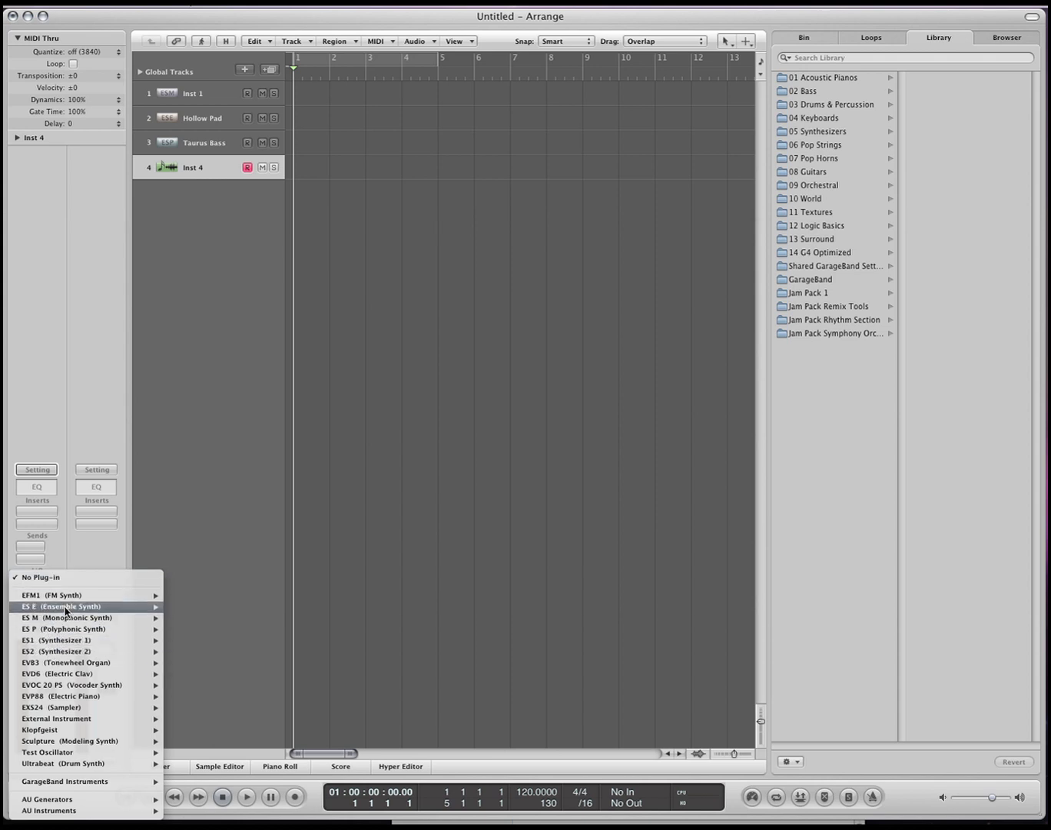
click(186, 596)
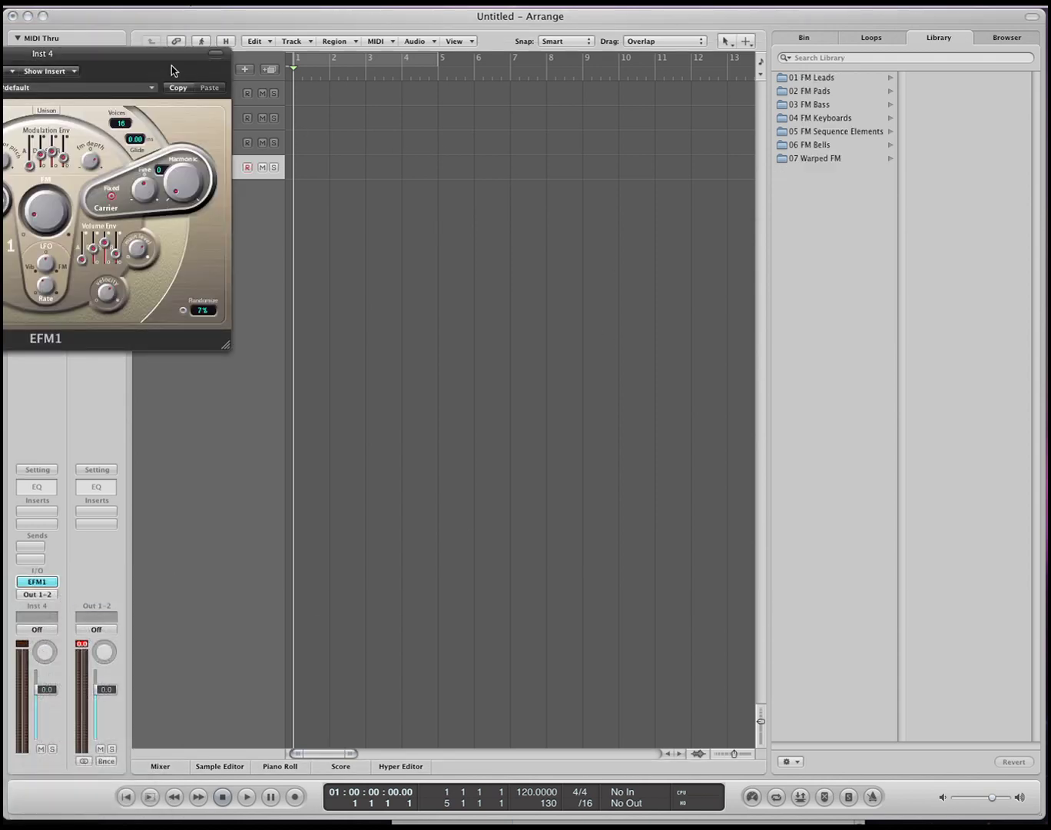
Step: Centre the EFM1 window, raise the FM amount, and reshape the Volume Env: longer attack, lower release, higher sustain
drag(172, 67, 666, 194)
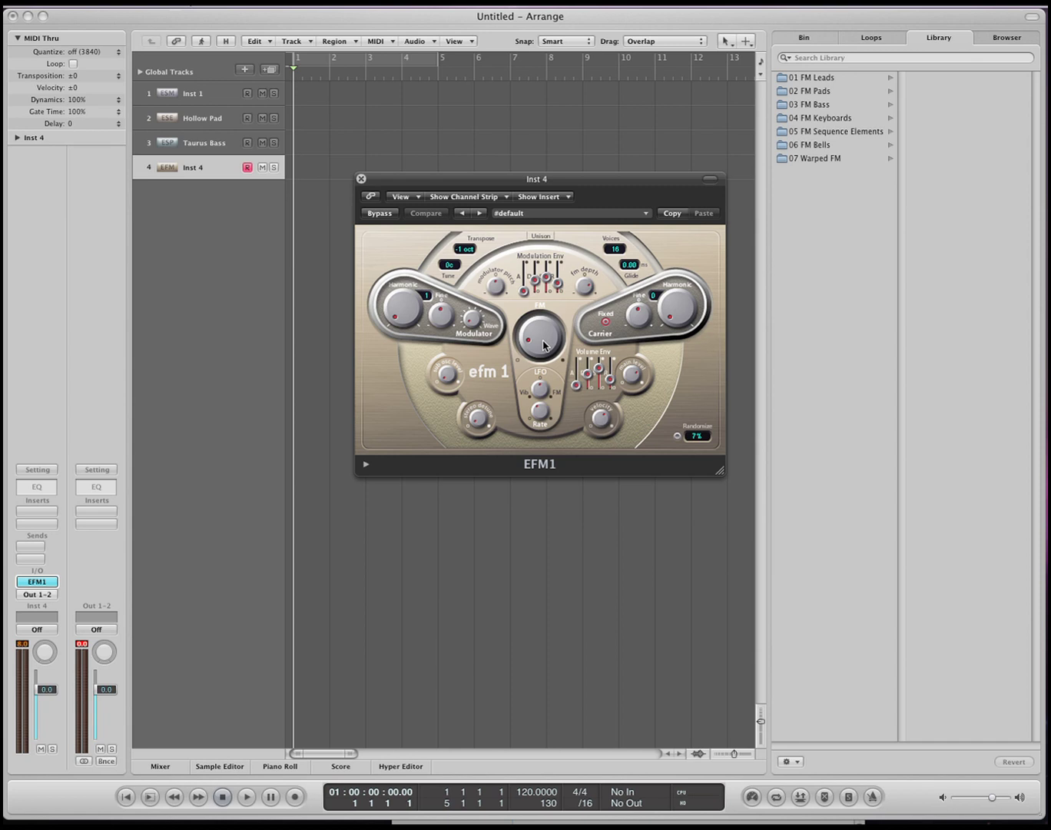
drag(542, 347, 535, 268)
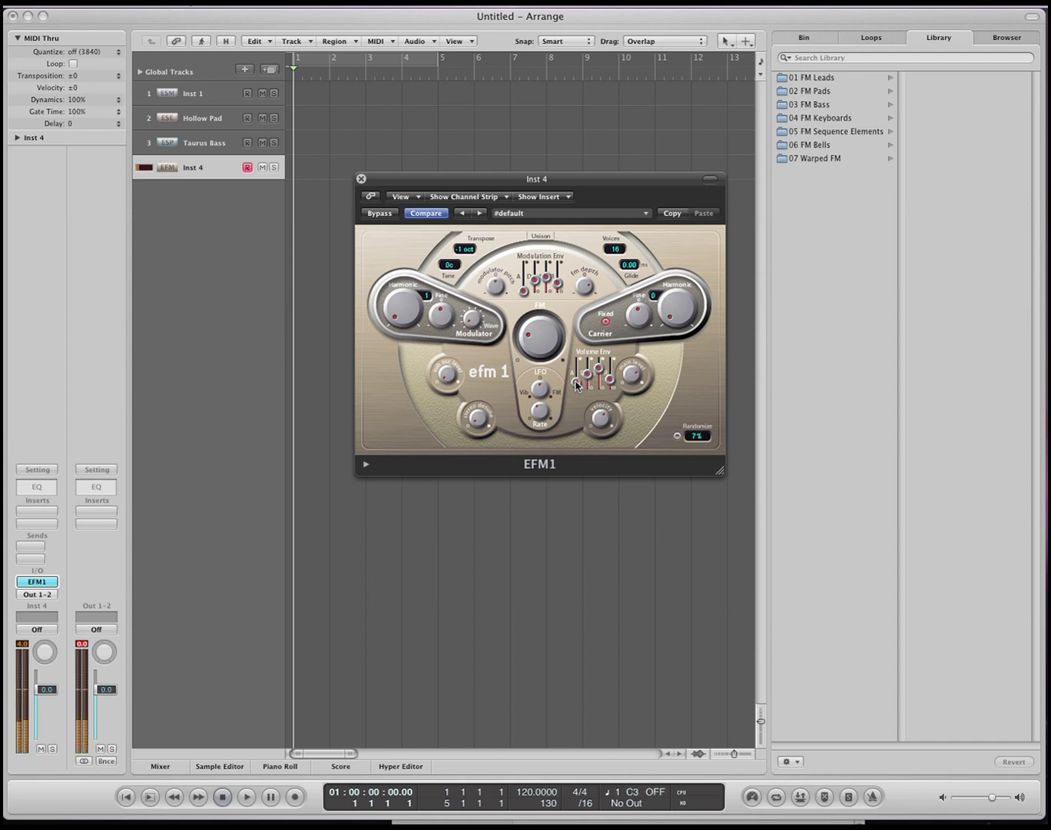
drag(576, 386, 577, 372)
drag(612, 359, 610, 382)
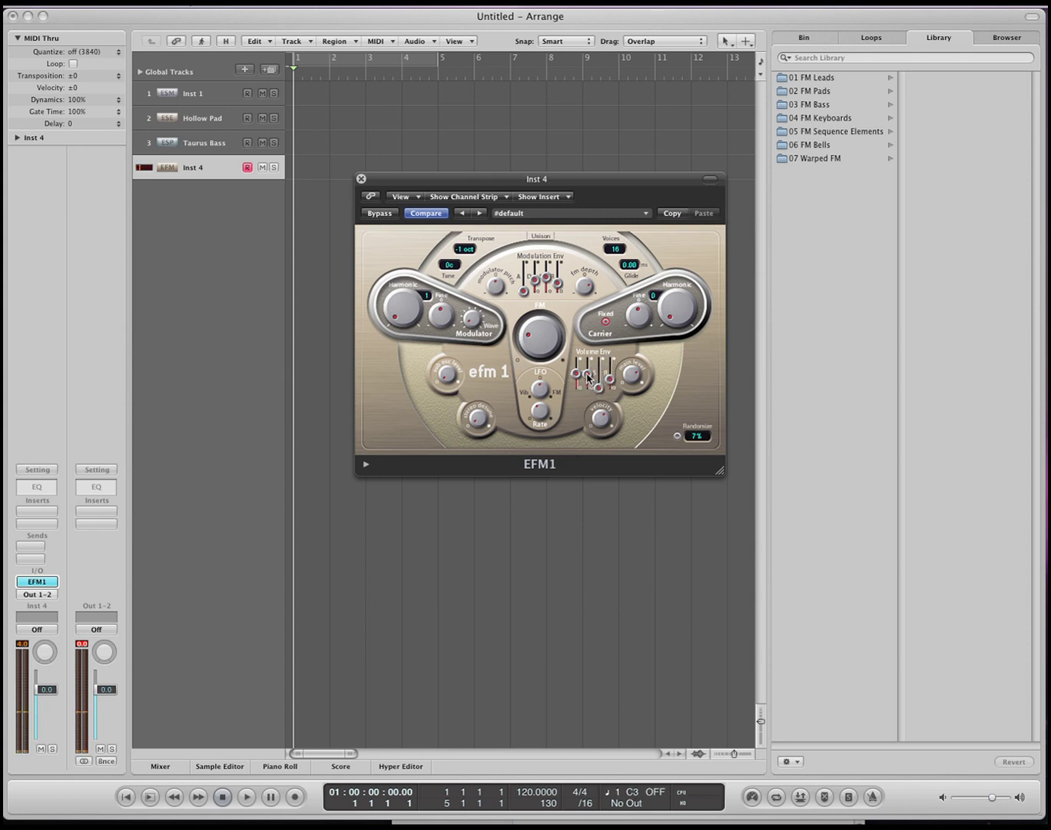
drag(599, 390, 600, 350)
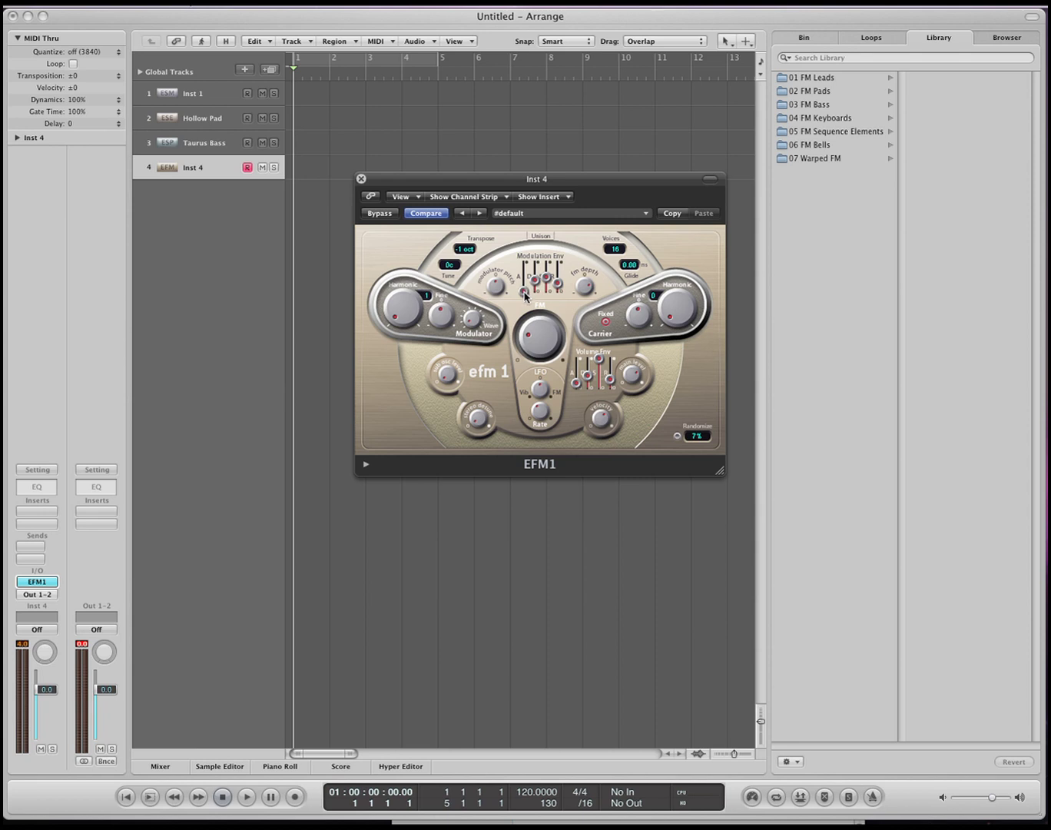
Step: Try longer and shorter modulation envelope attacks, then switch on EFM1 Unison
drag(525, 297, 528, 283)
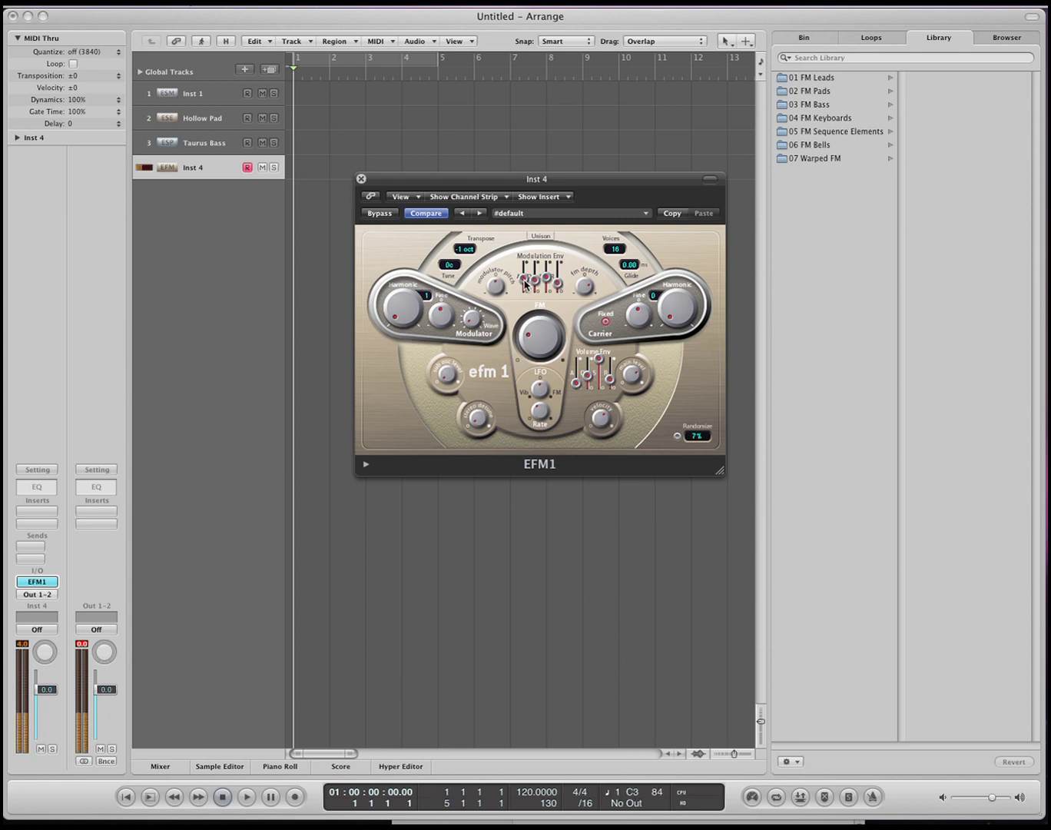
drag(525, 281, 525, 292)
drag(525, 293, 526, 272)
drag(526, 271, 524, 292)
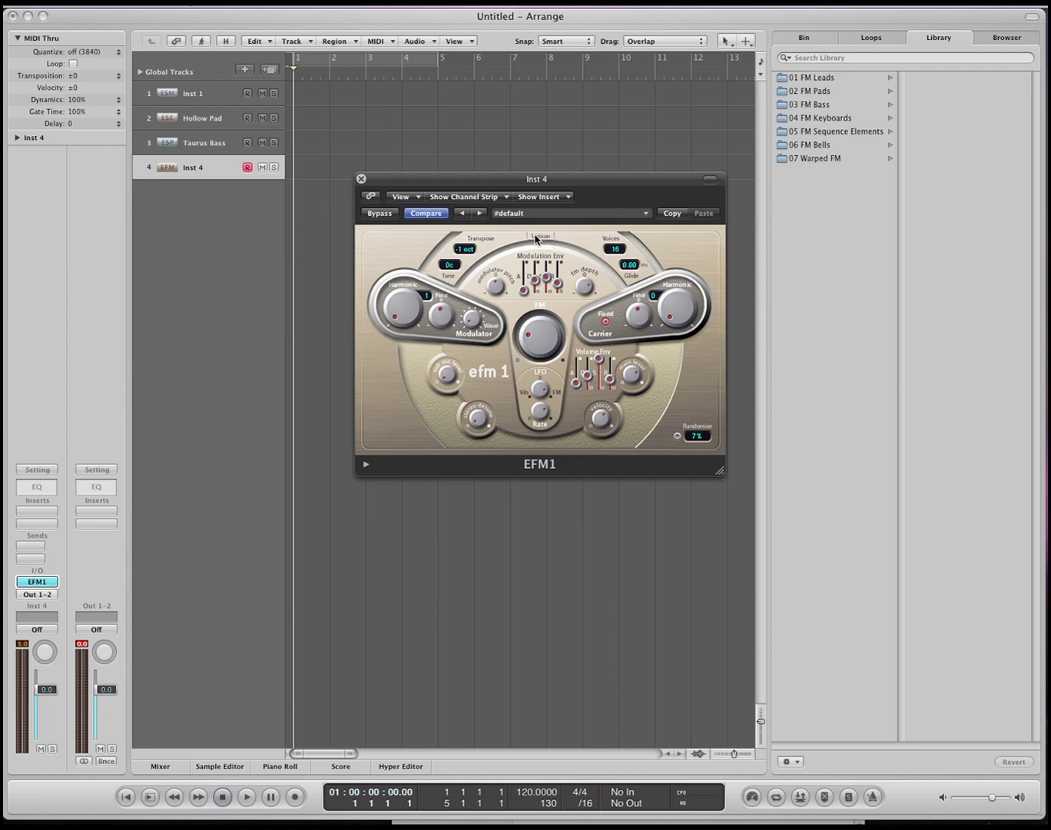
click(546, 237)
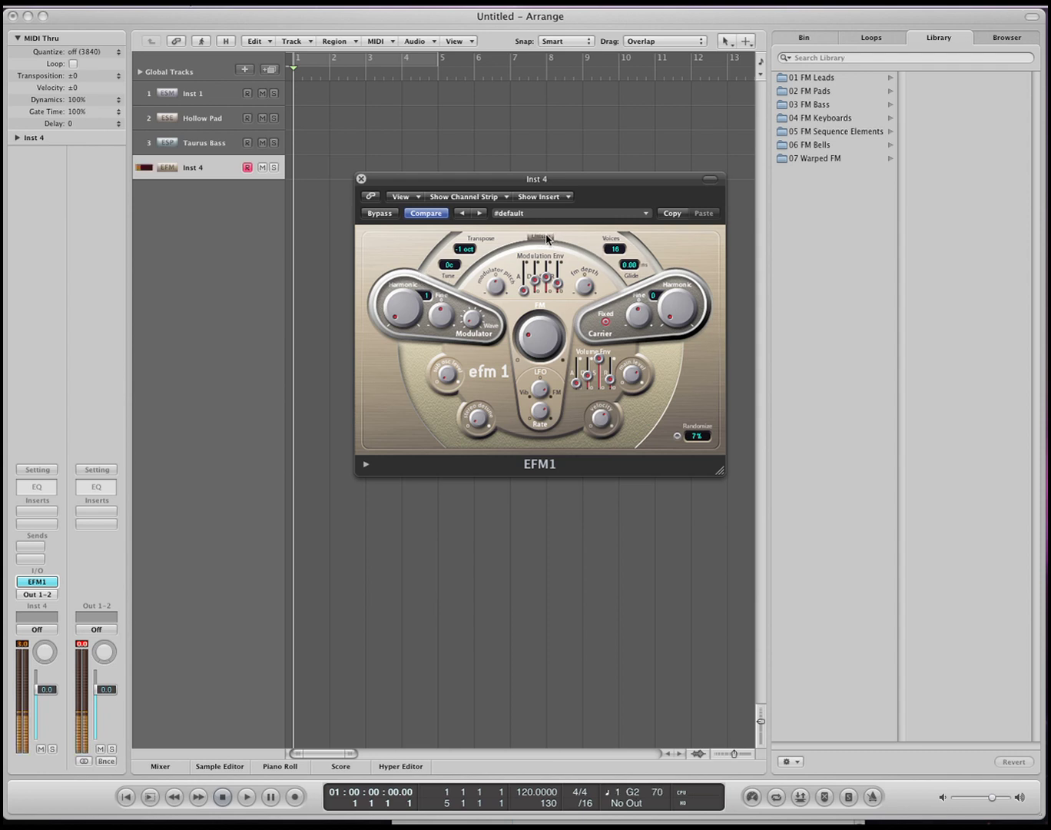
click(465, 250)
click(468, 207)
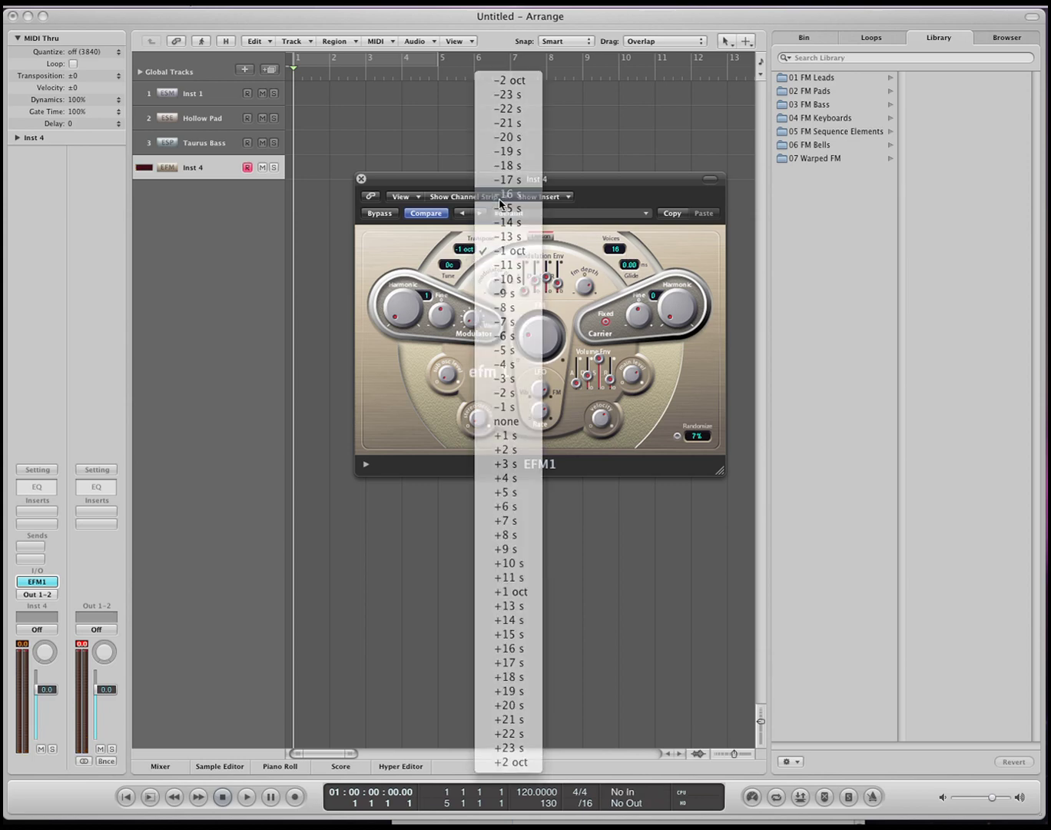
click(464, 258)
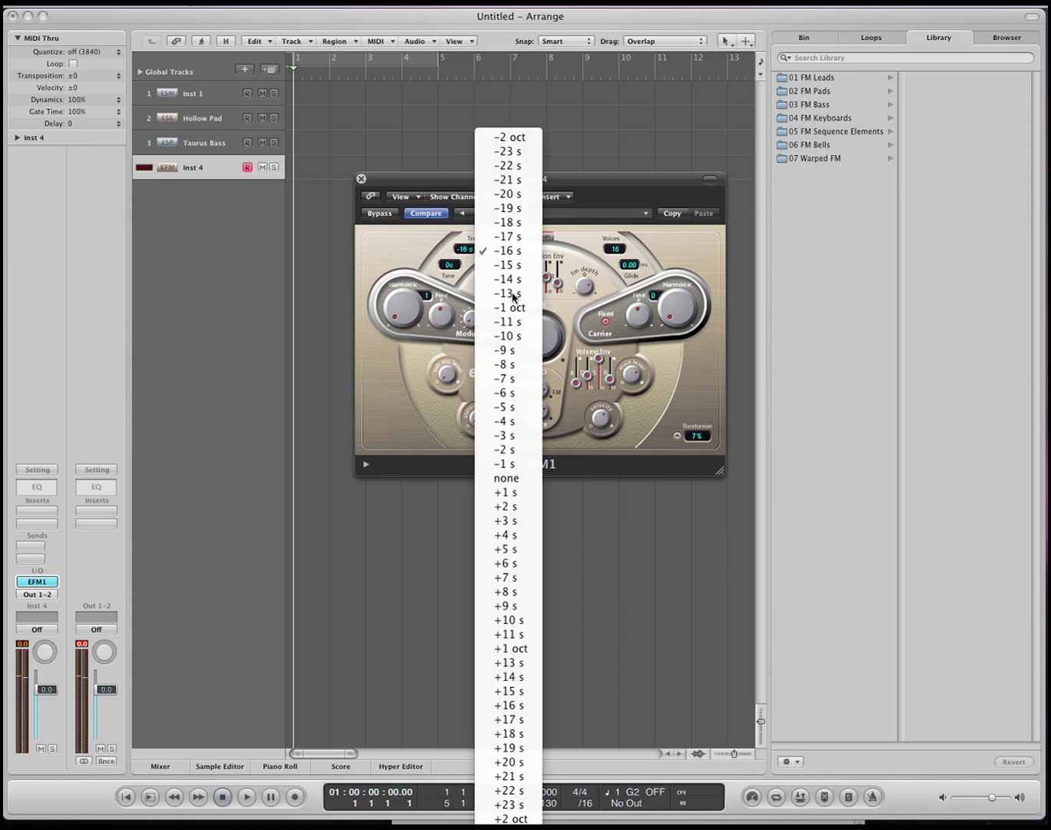
click(507, 293)
click(466, 252)
click(470, 251)
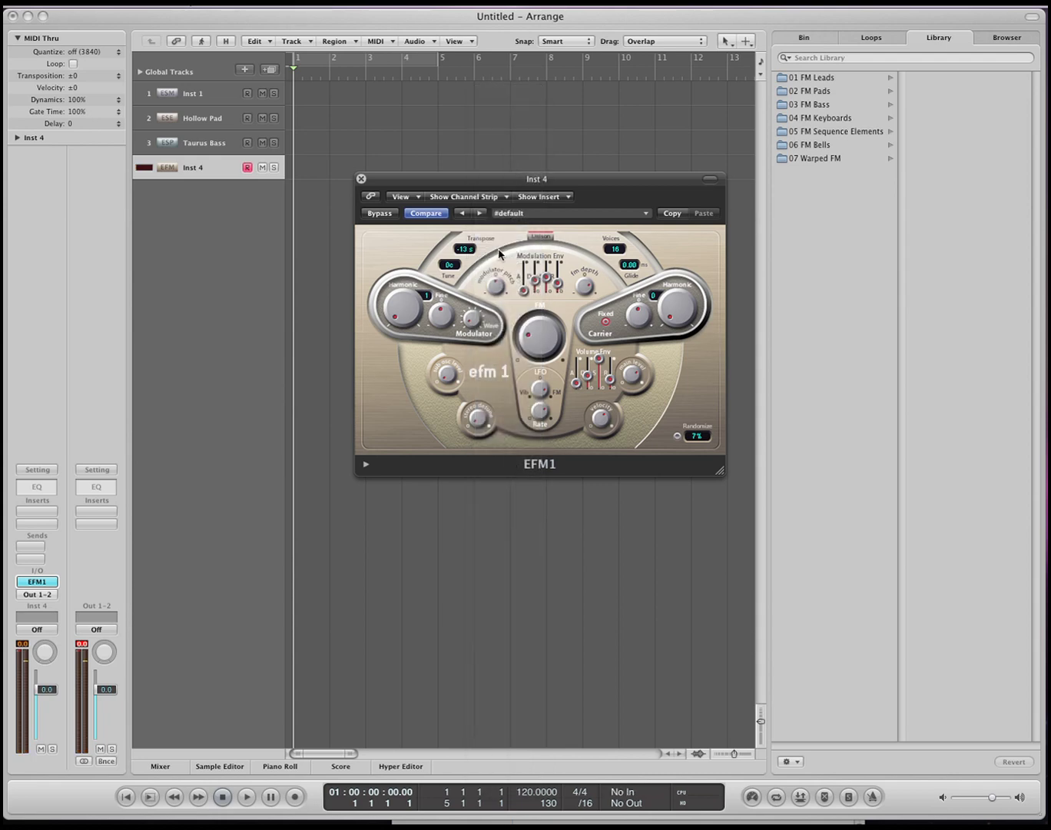
click(466, 250)
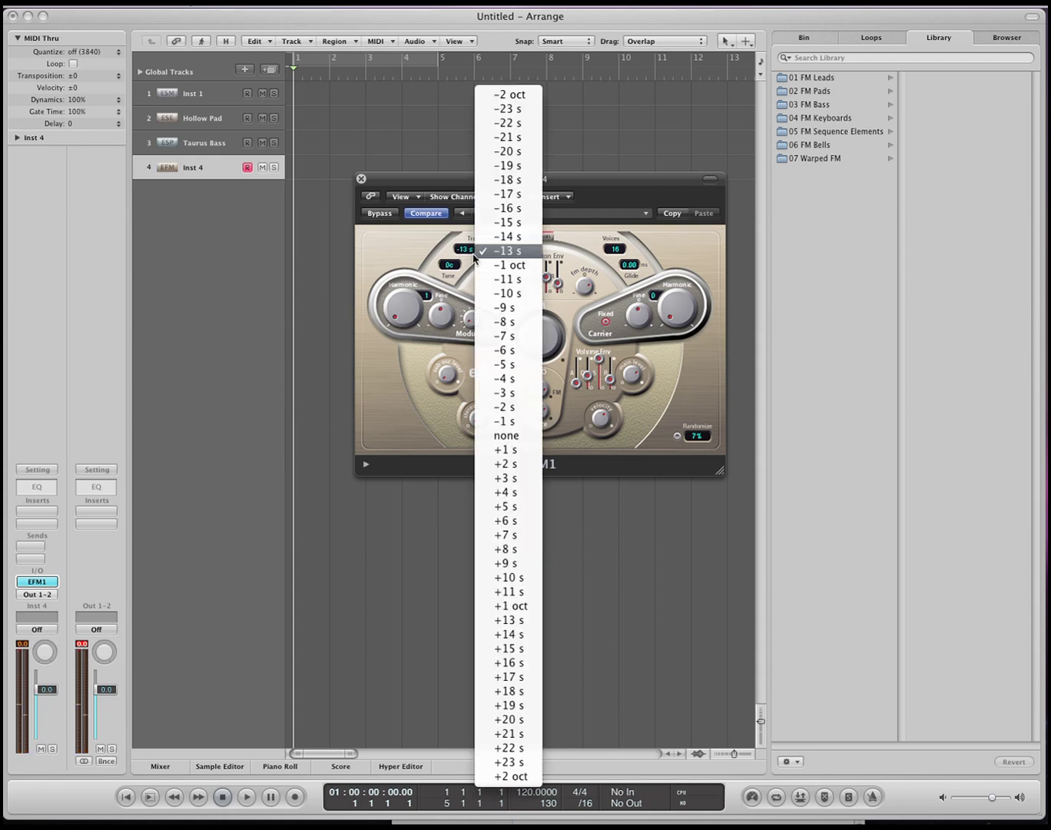
click(492, 263)
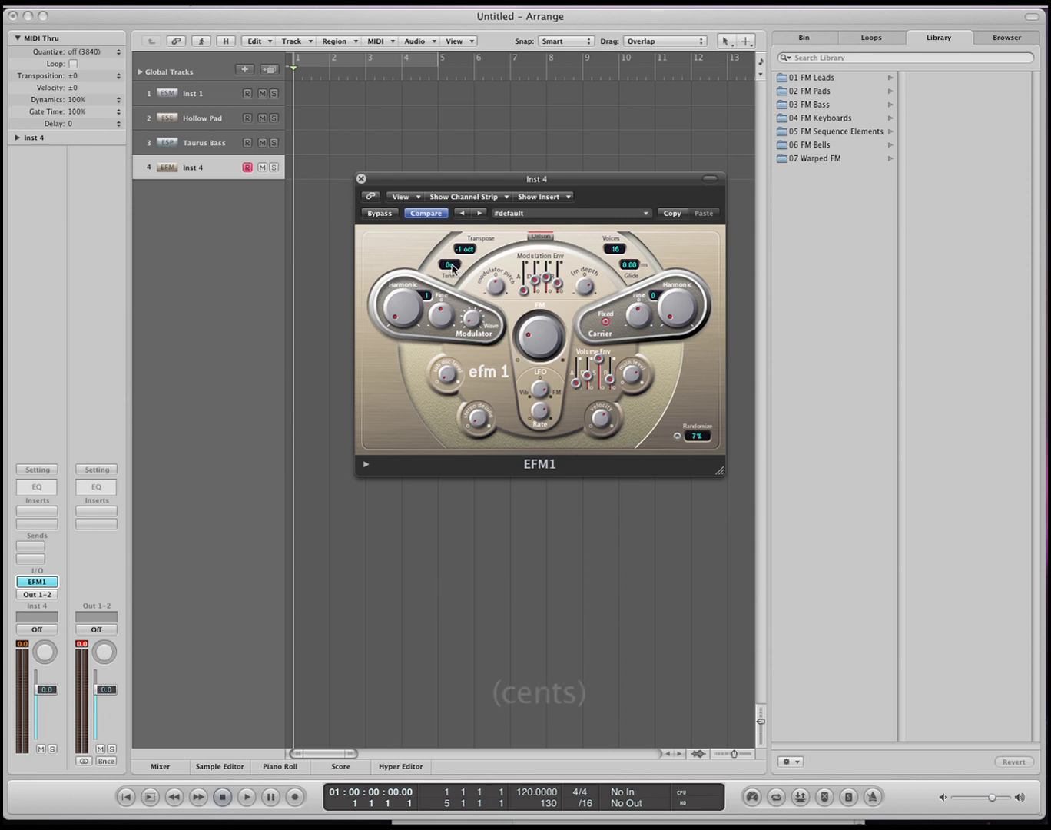
drag(452, 268, 454, 262)
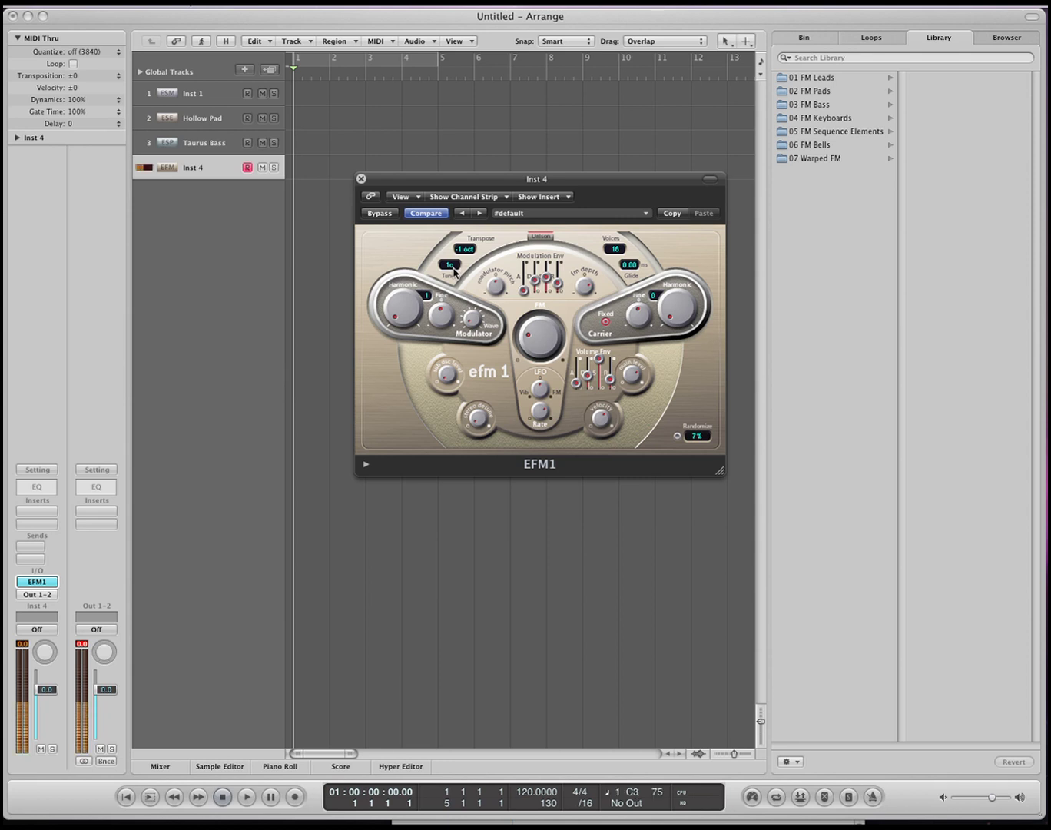
mouse_move(454, 265)
mouse_down()
mouse_move(454, 82)
mouse_move(437, 486)
mouse_move(454, 153)
mouse_move(457, 525)
mouse_move(465, 277)
mouse_up()
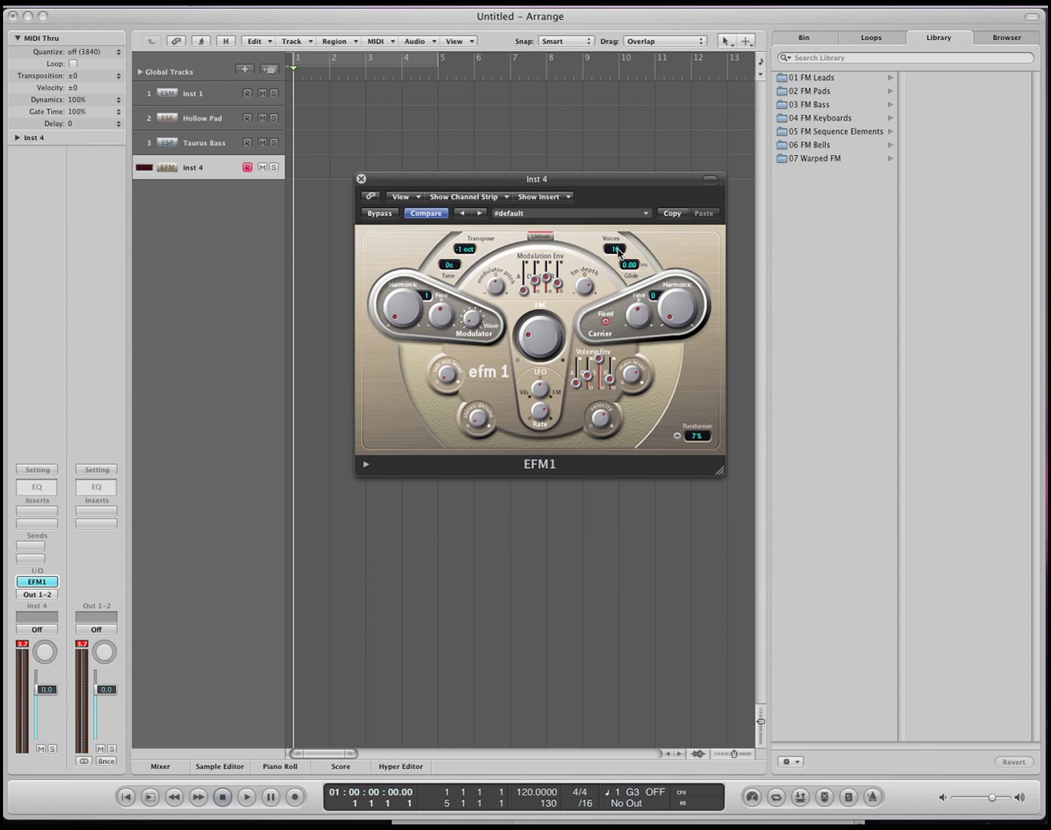
Step: Set Voices to mono and load the Evolving Lead preset from 01 FM Leads
click(622, 249)
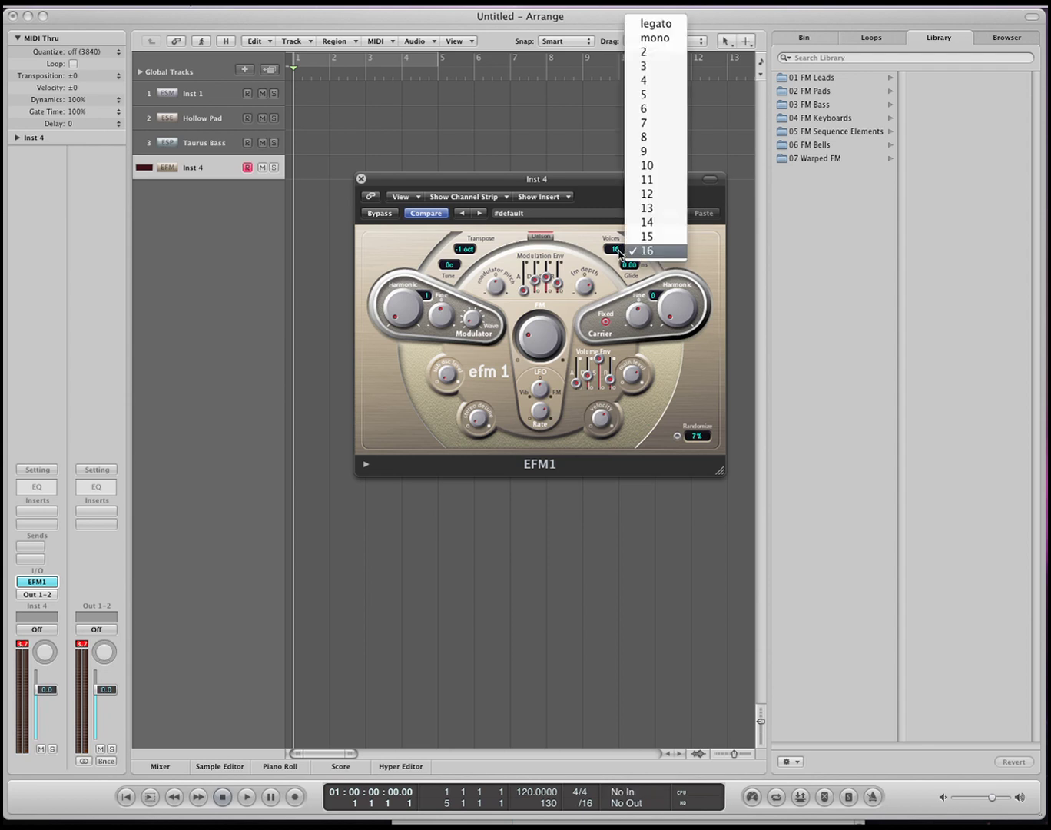
click(641, 39)
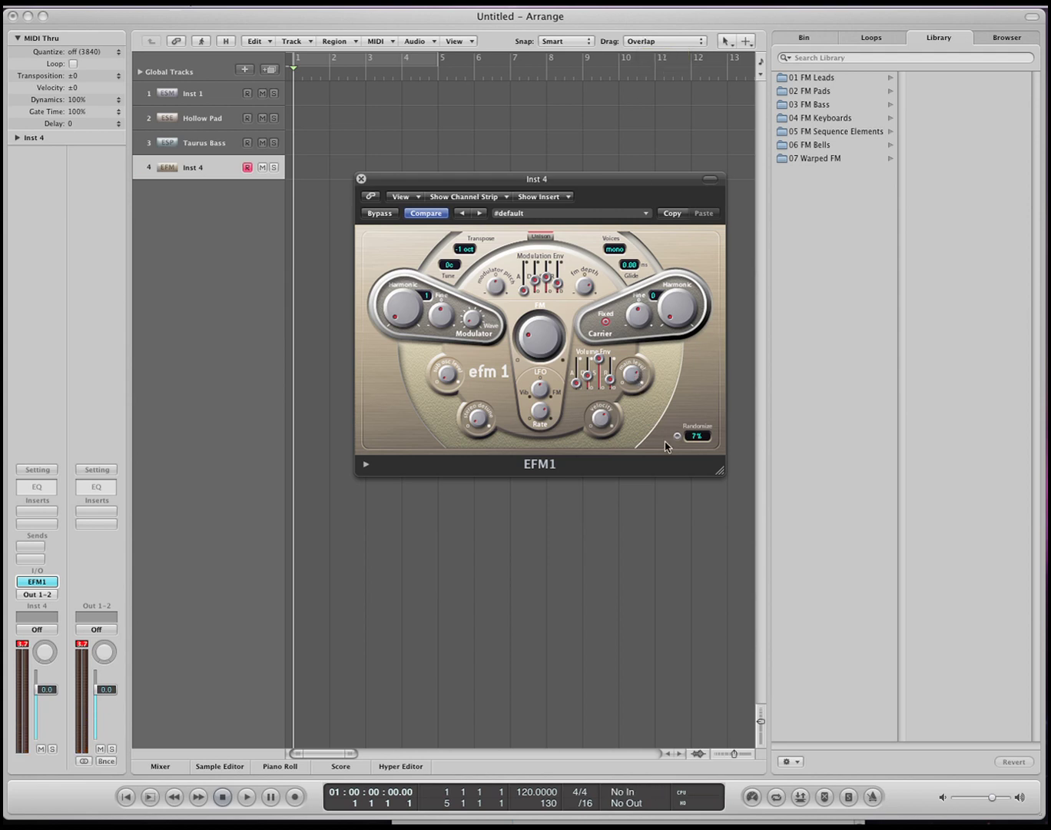
click(859, 77)
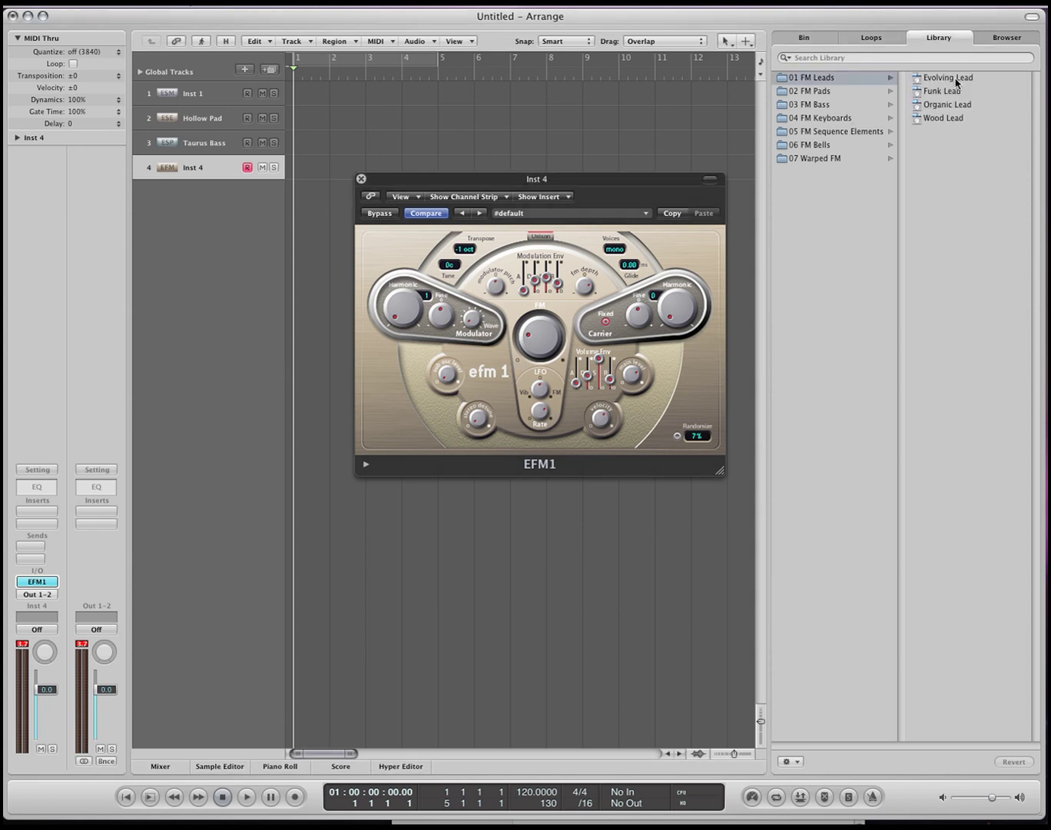
click(956, 79)
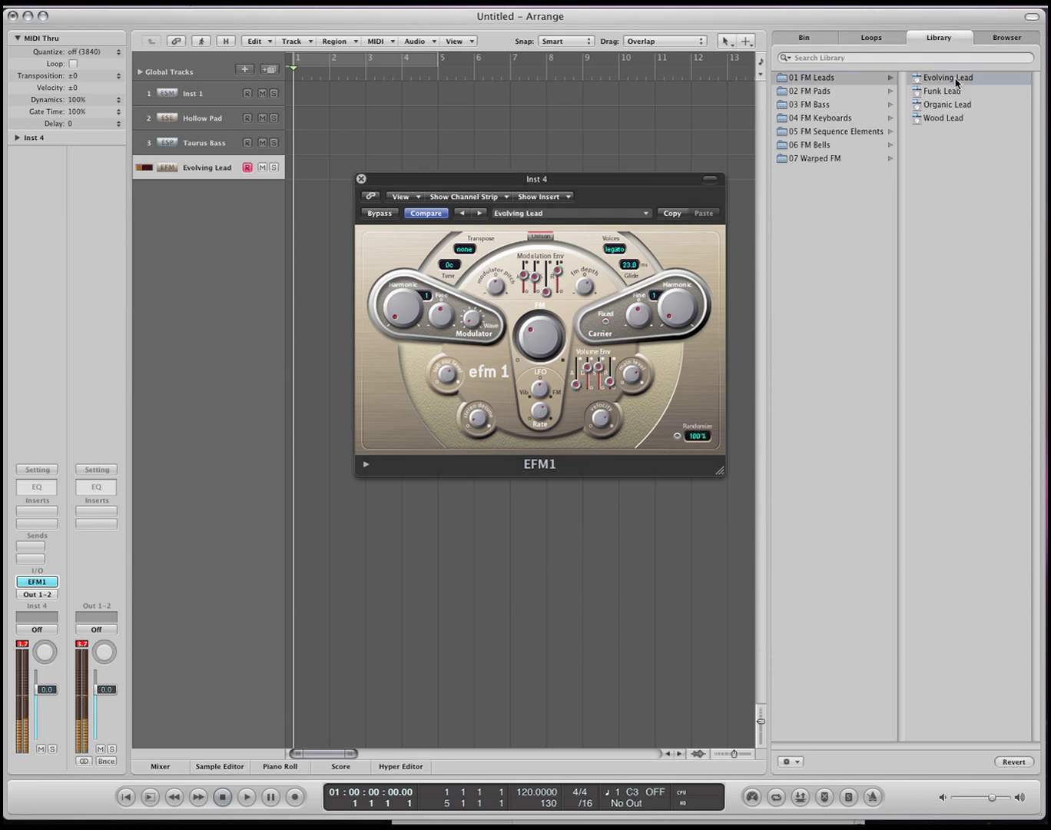
Step: Switch the Evolving Lead preset's Voices to mono, then set them to 16
click(614, 249)
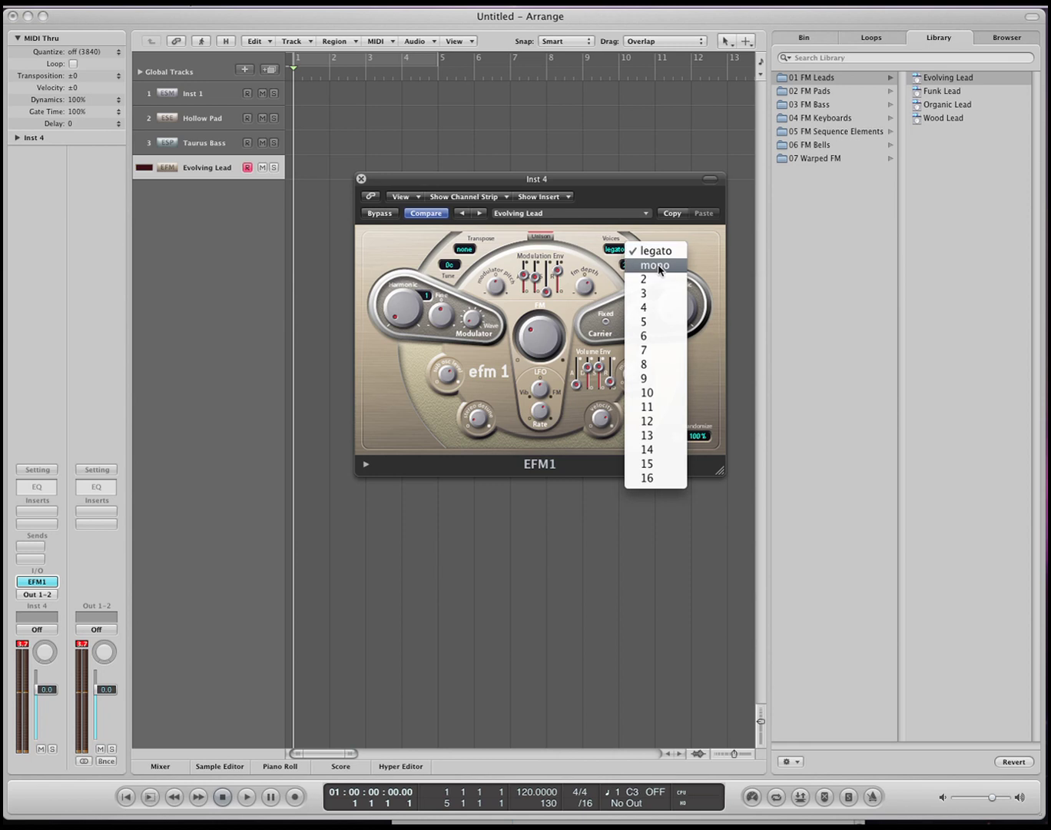
click(659, 268)
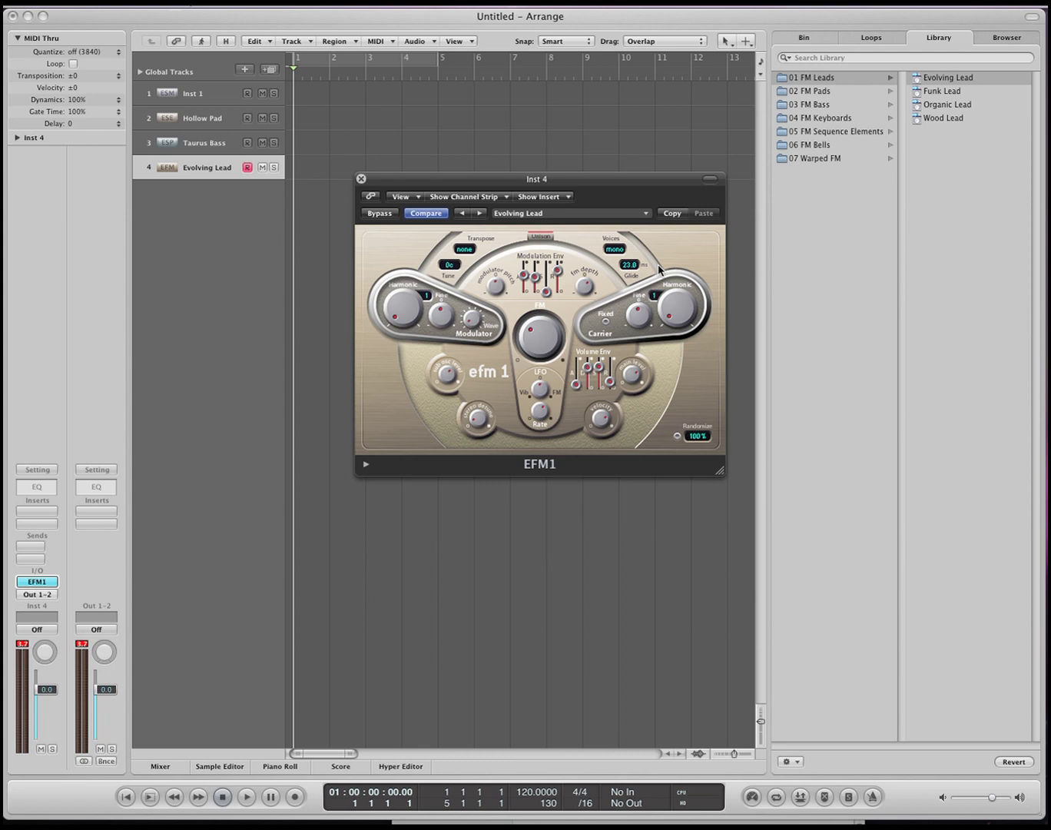
click(615, 249)
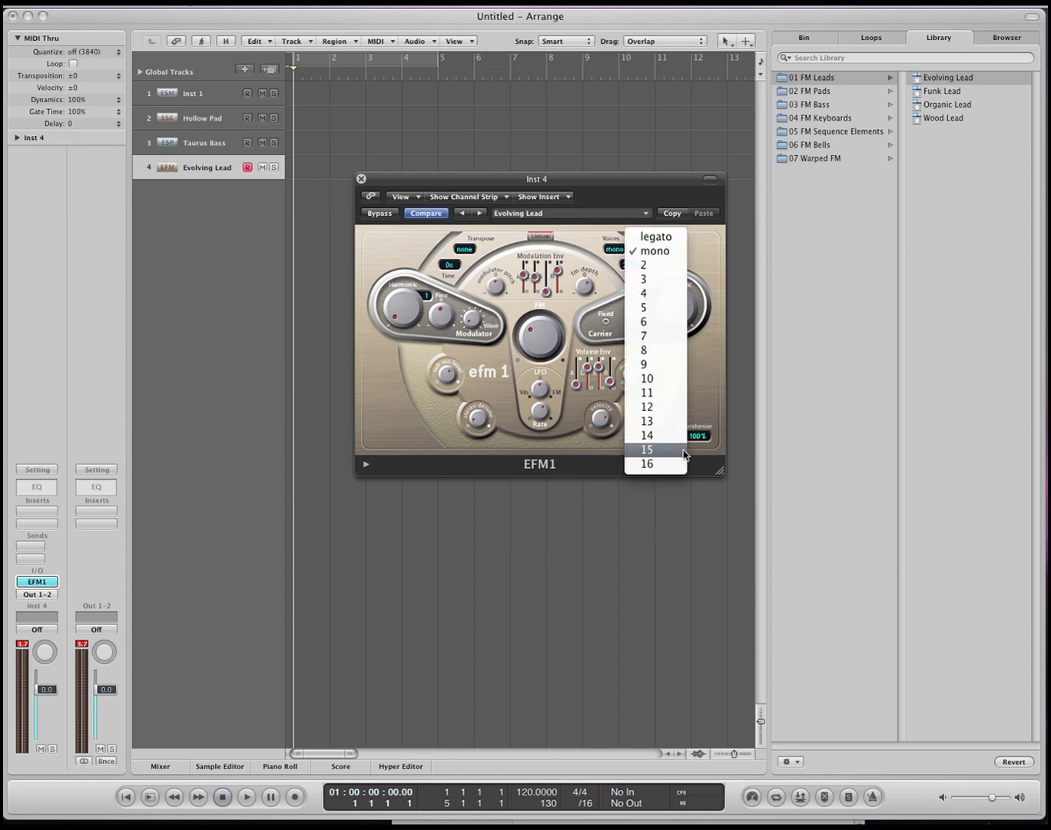
click(663, 464)
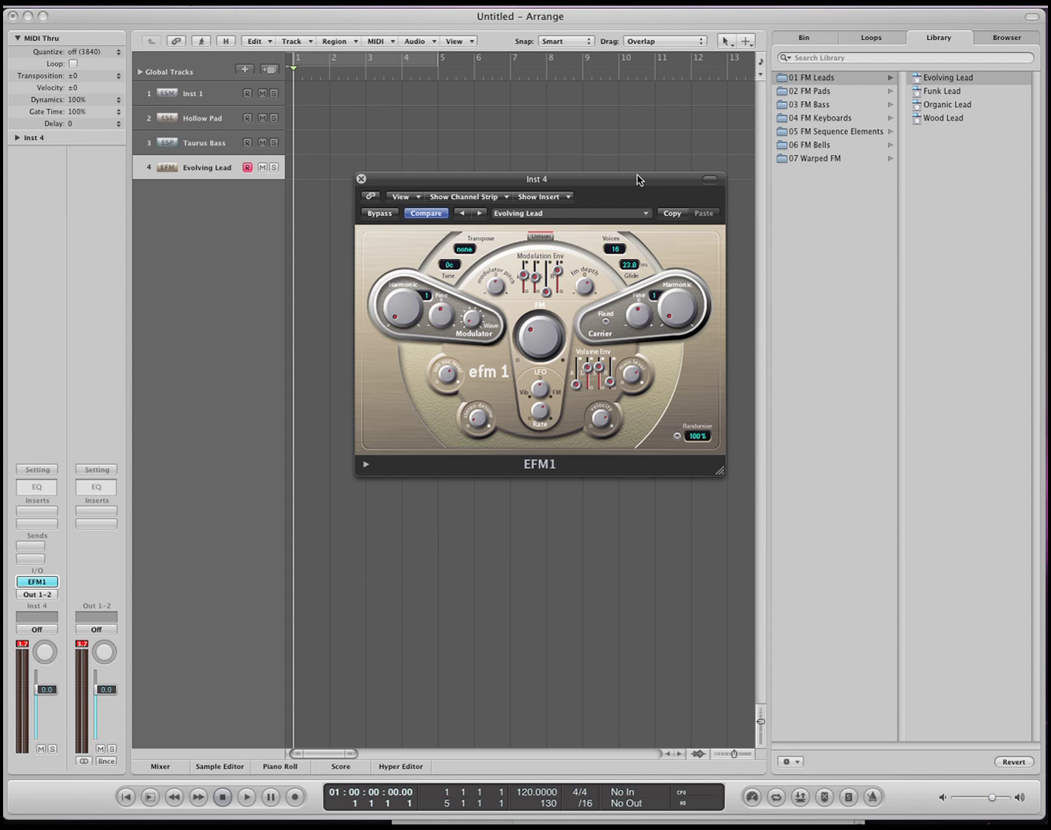
drag(638, 180, 633, 180)
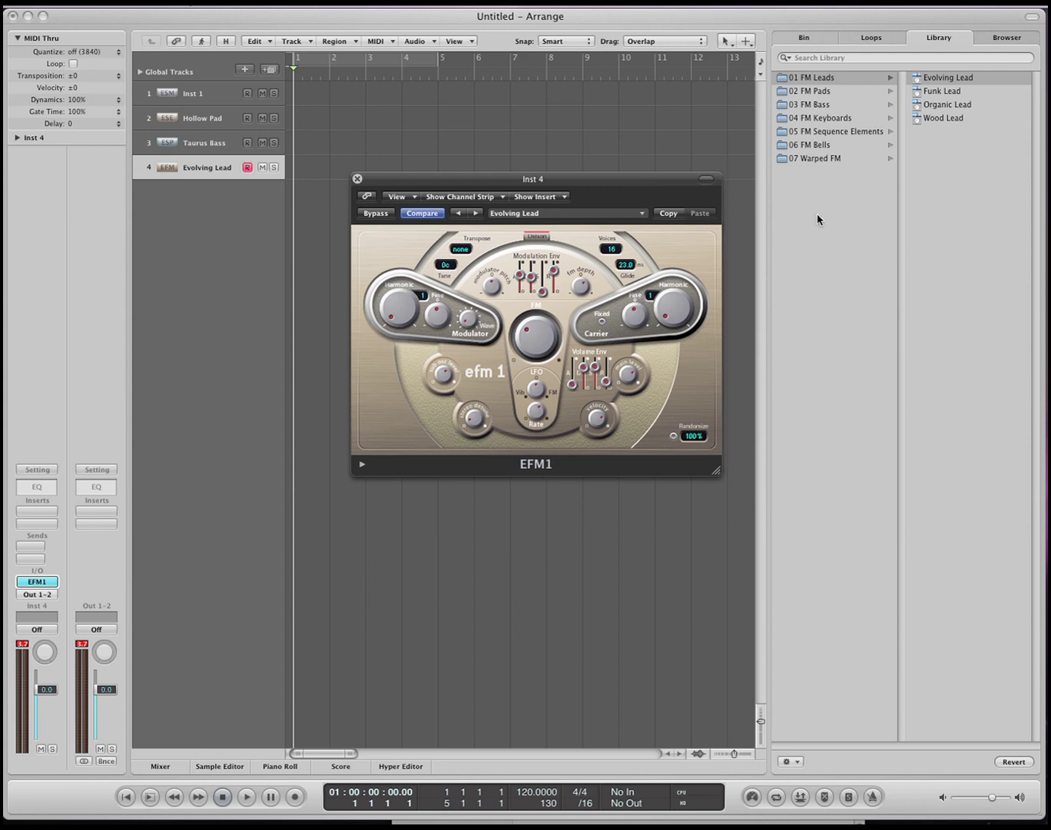
Step: Audition the 07 Warped FM presets Fuzzy Bell, Aqua Enchant and Needle Strings
click(842, 158)
click(918, 118)
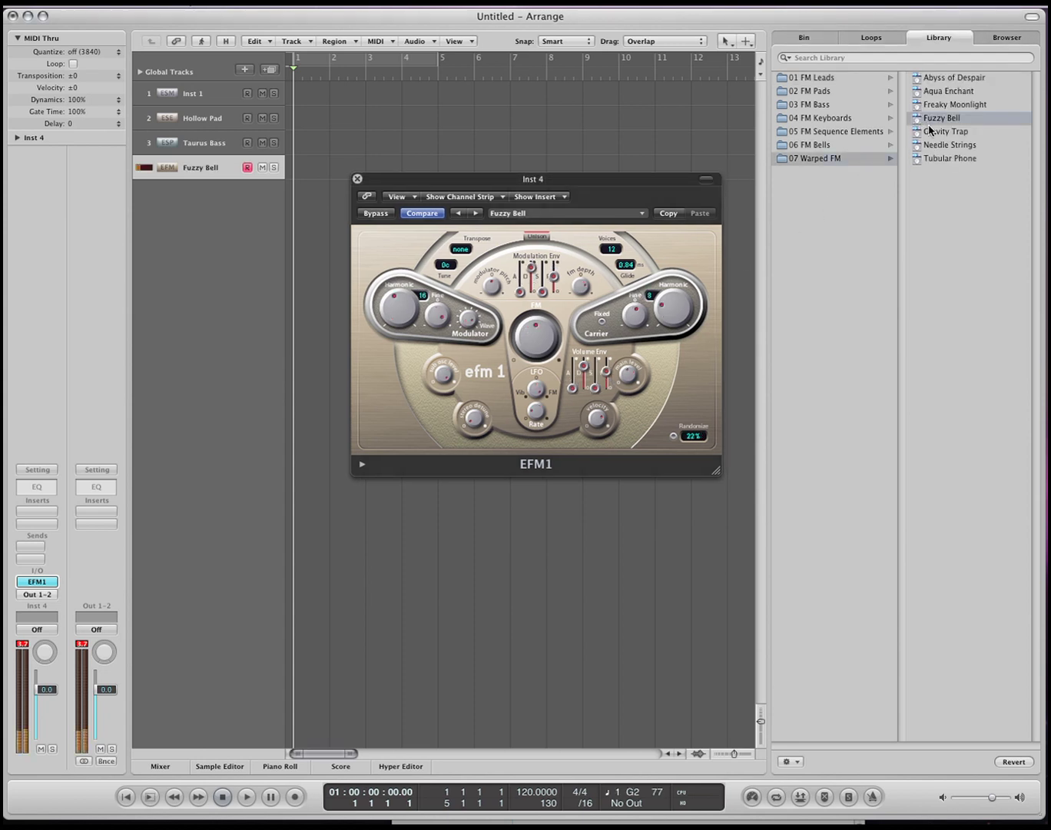
click(950, 91)
click(961, 146)
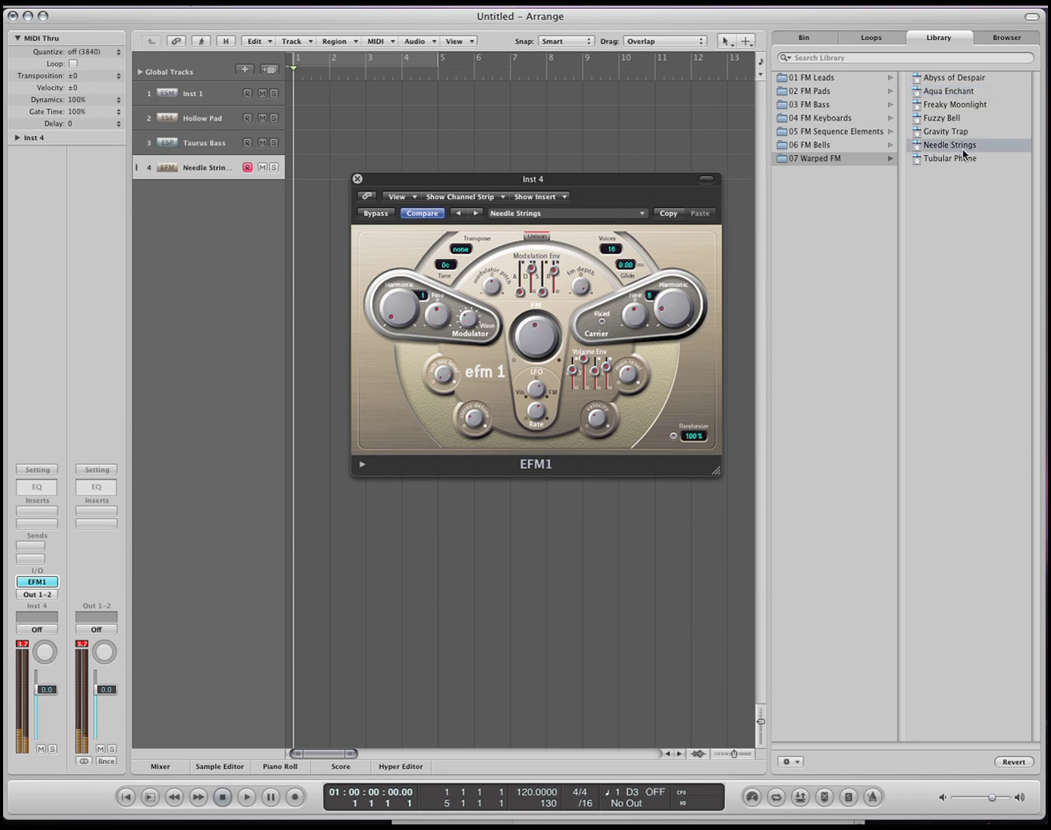
Step: Set the Randomize amount to 20% and randomize Needle Strings ten times
double_click(695, 438)
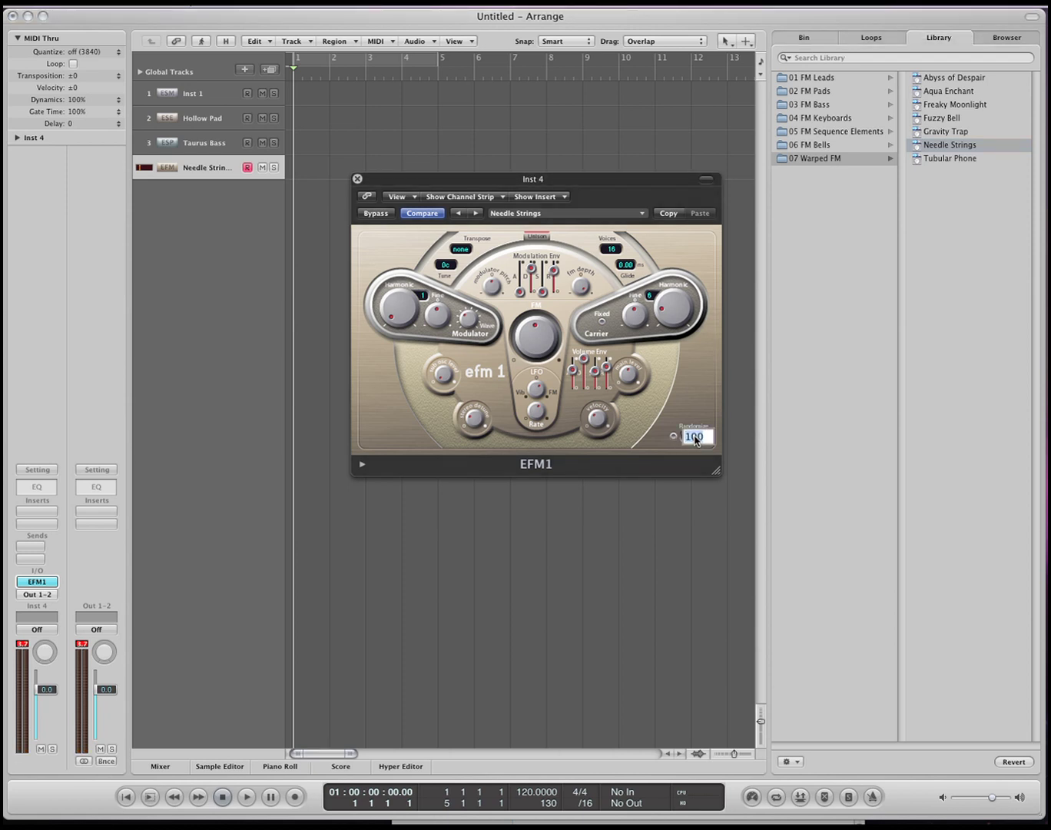
text(20)
key(Return)
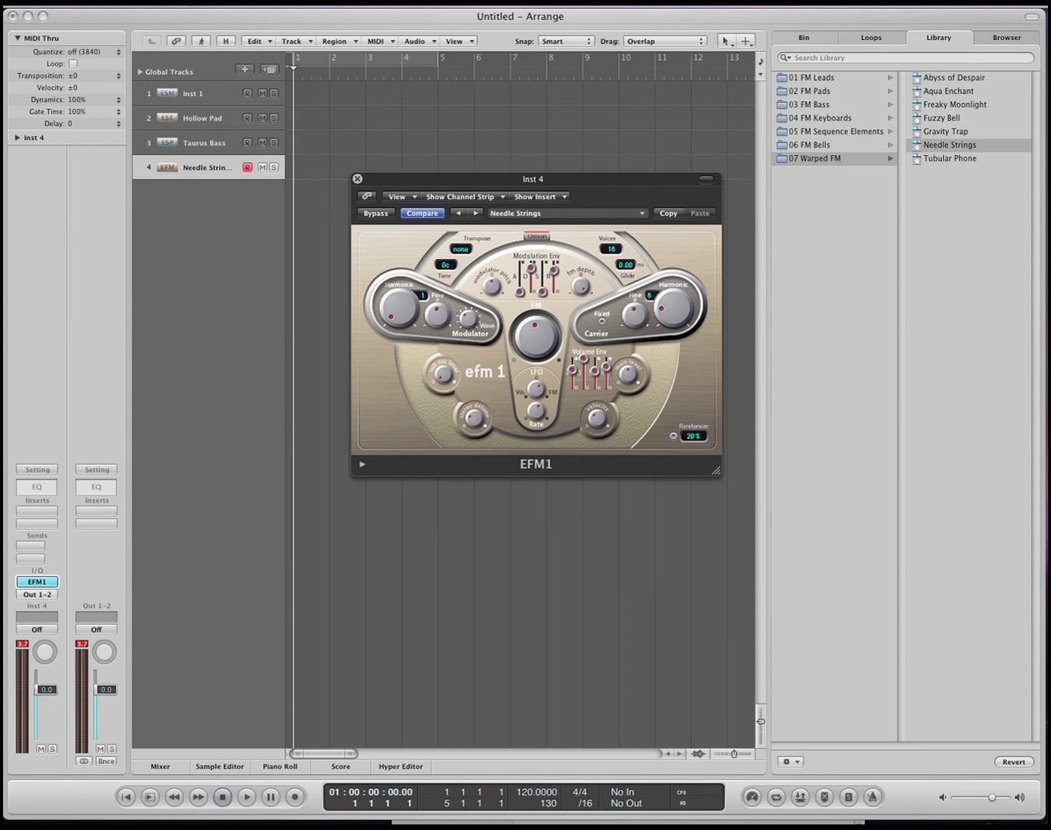
click(675, 436)
click(675, 436)
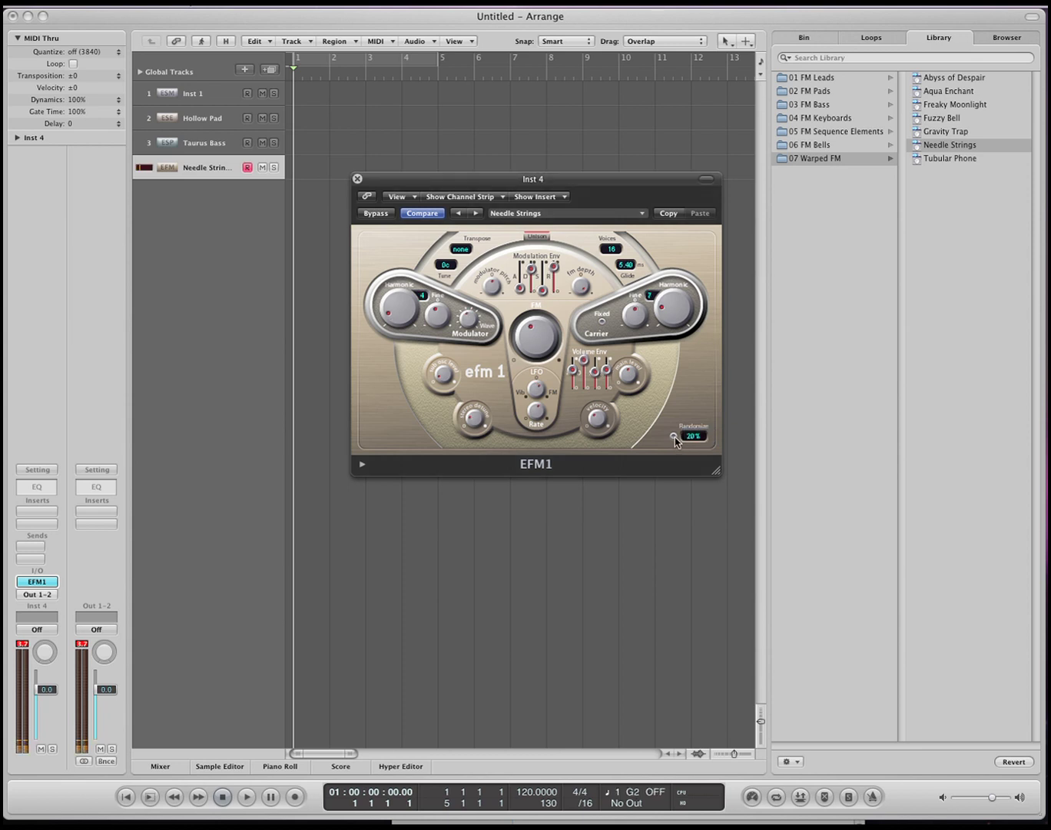
click(674, 437)
click(674, 436)
click(674, 436)
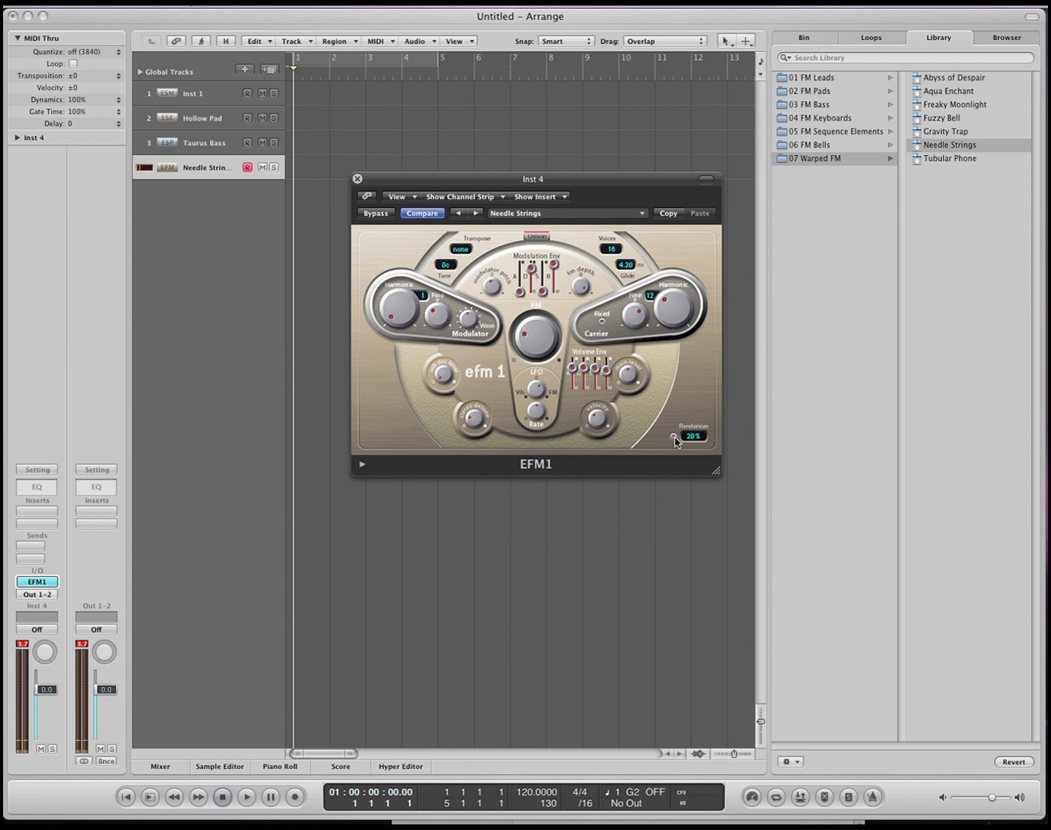
click(673, 436)
click(675, 436)
click(675, 437)
click(675, 435)
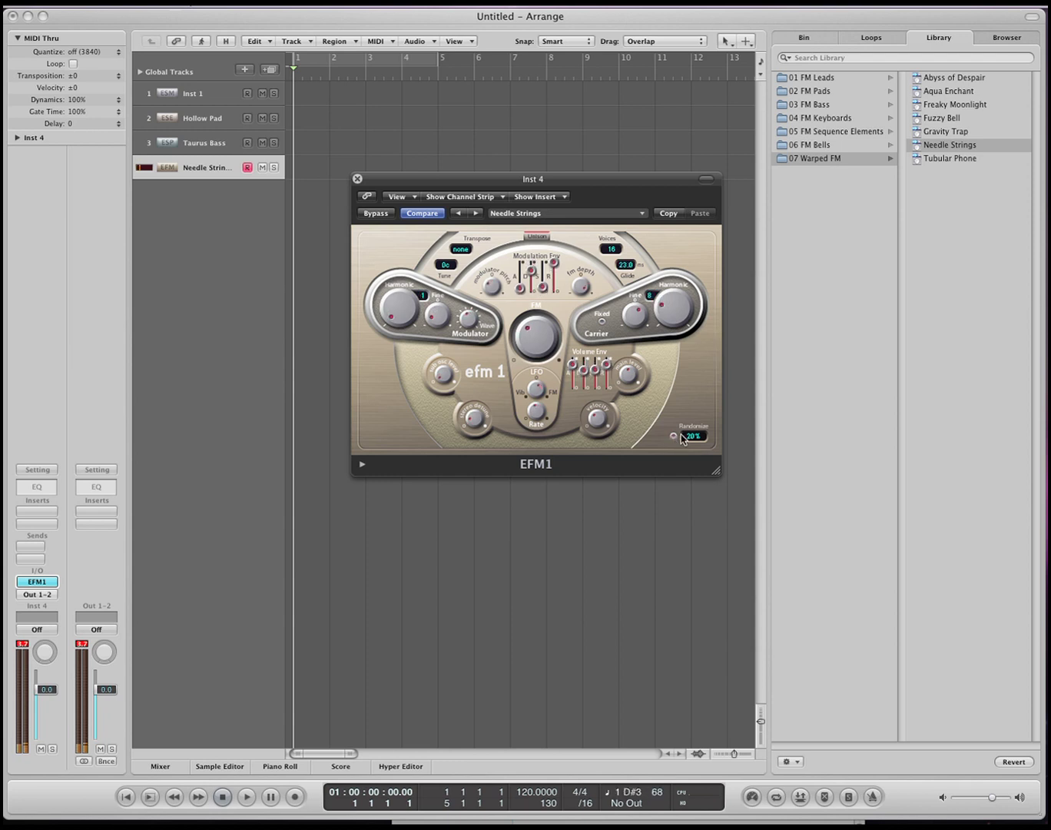
click(676, 437)
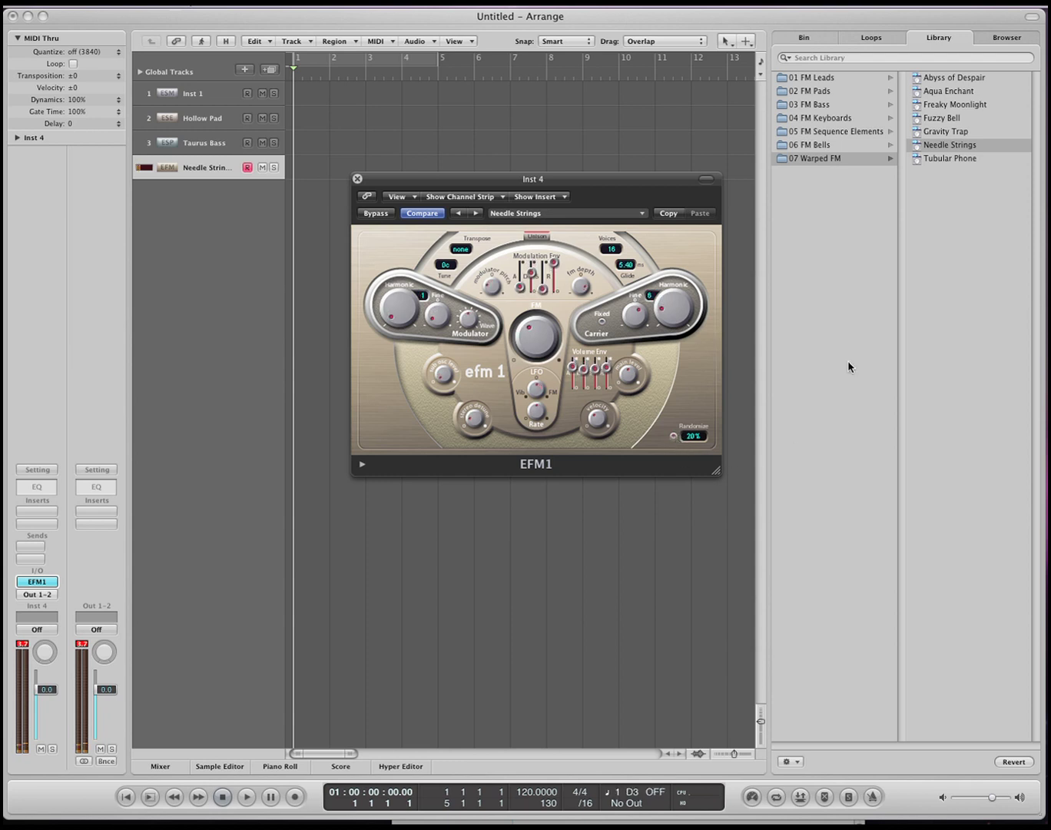
Step: Load Tubular Phone, randomize it six times, and start playback to hear it
click(931, 158)
click(674, 436)
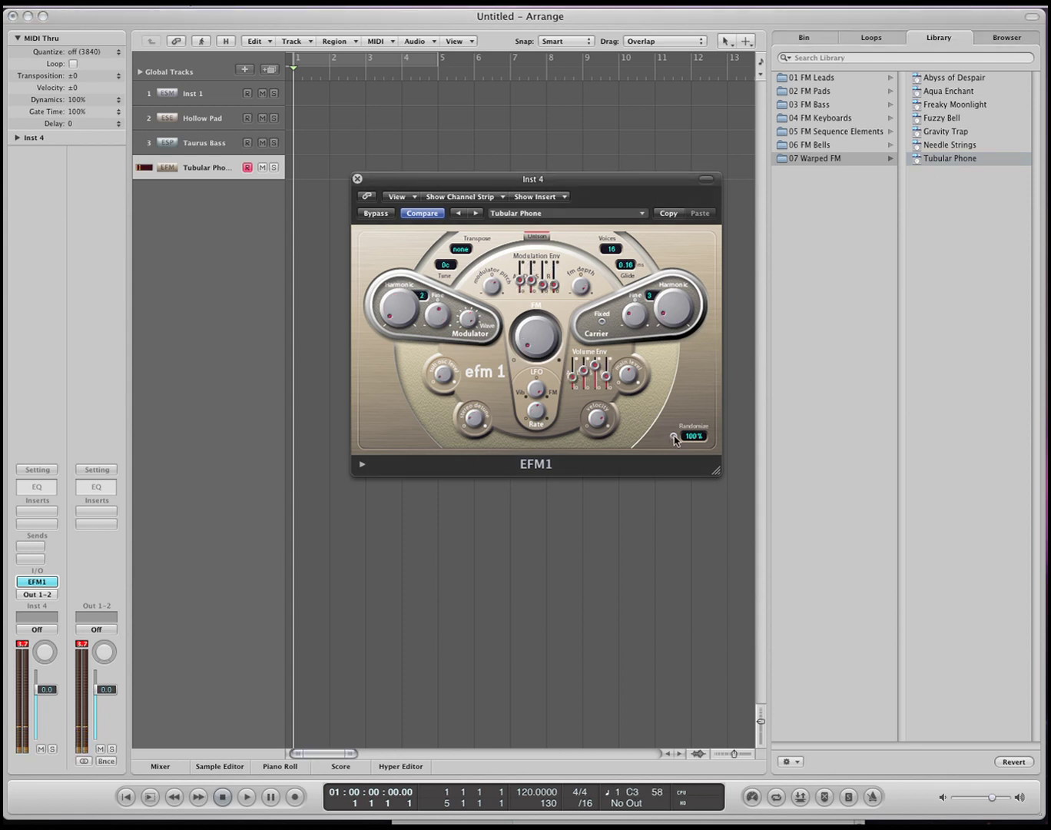
click(675, 435)
click(675, 437)
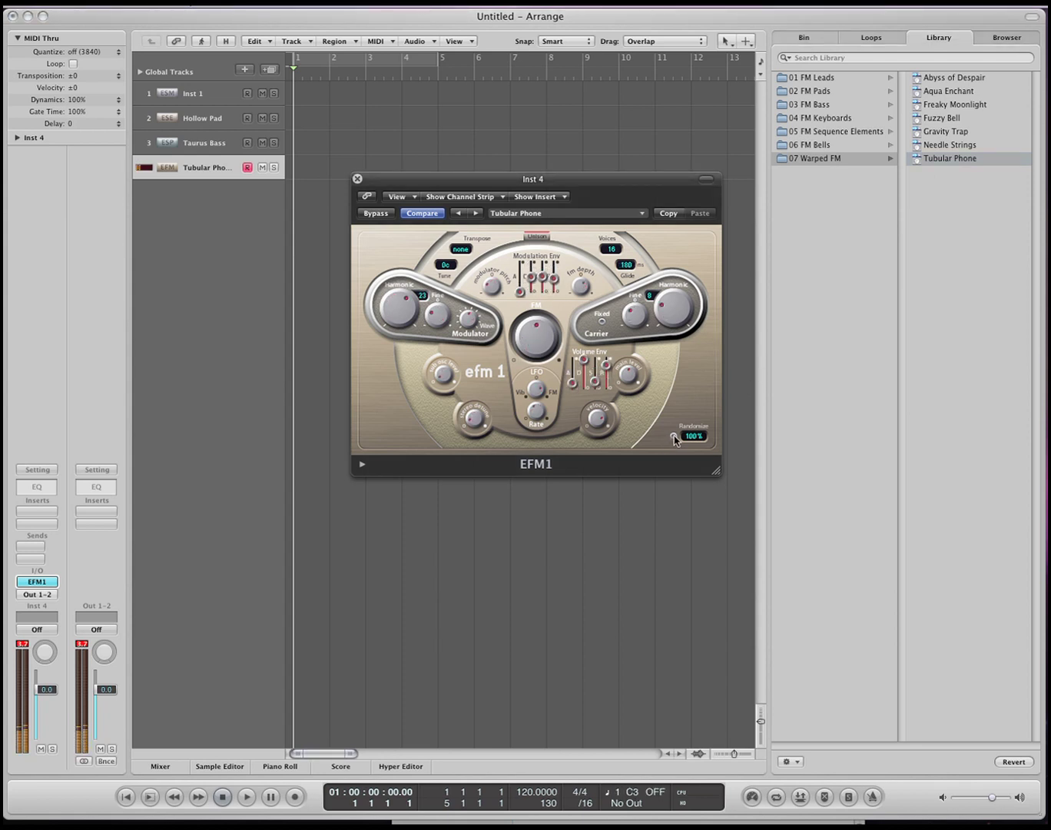
click(676, 436)
click(675, 437)
click(675, 438)
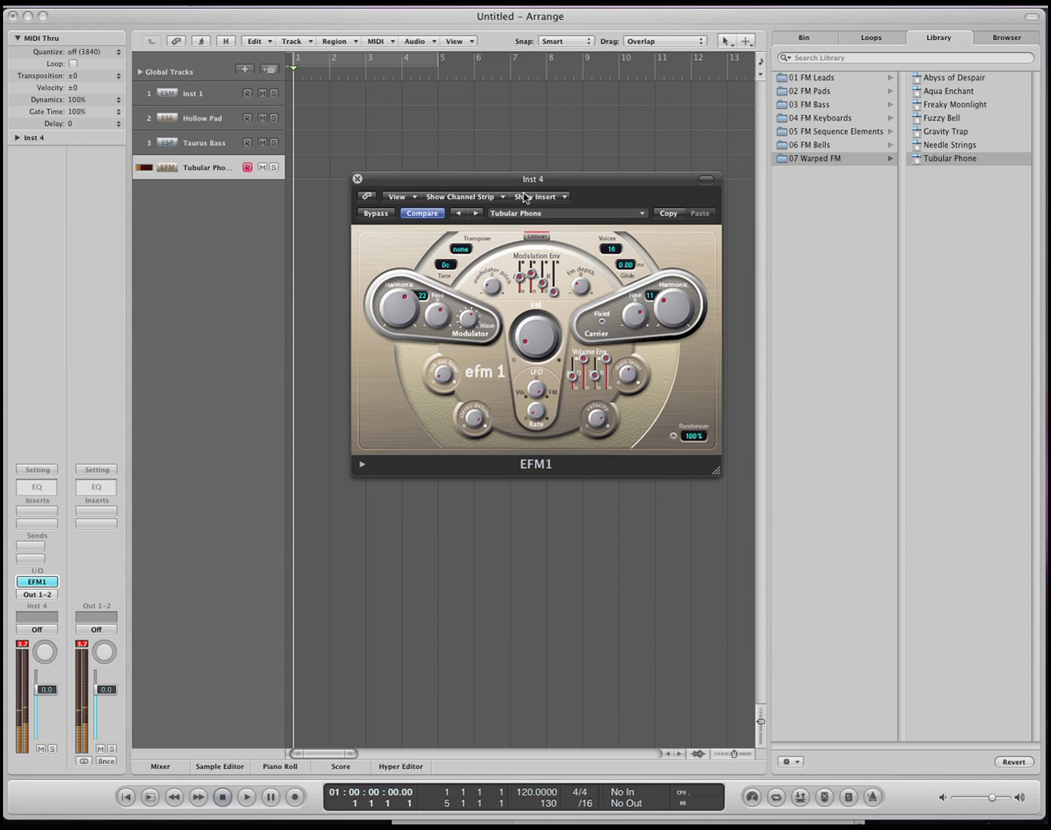
key(space)
Step: Close EFM1, add instrument track Inst 5 below Tubular Phone, and open its instrument slot list
key(super+w)
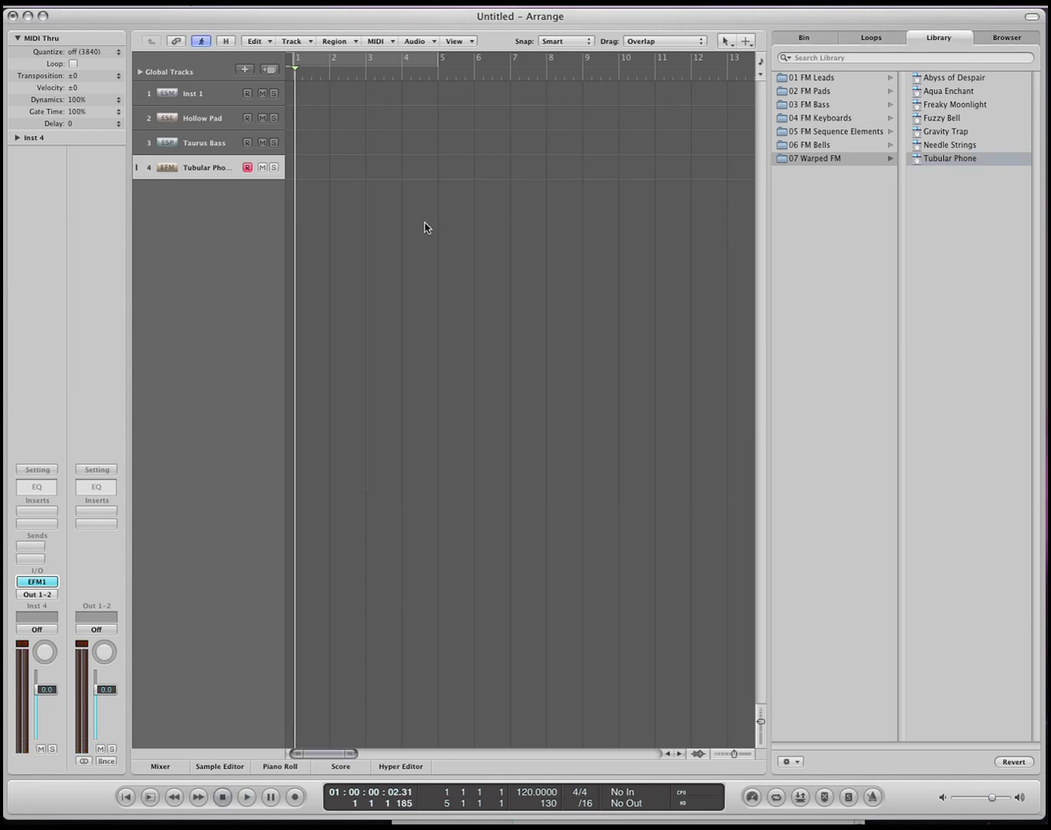
double_click(254, 228)
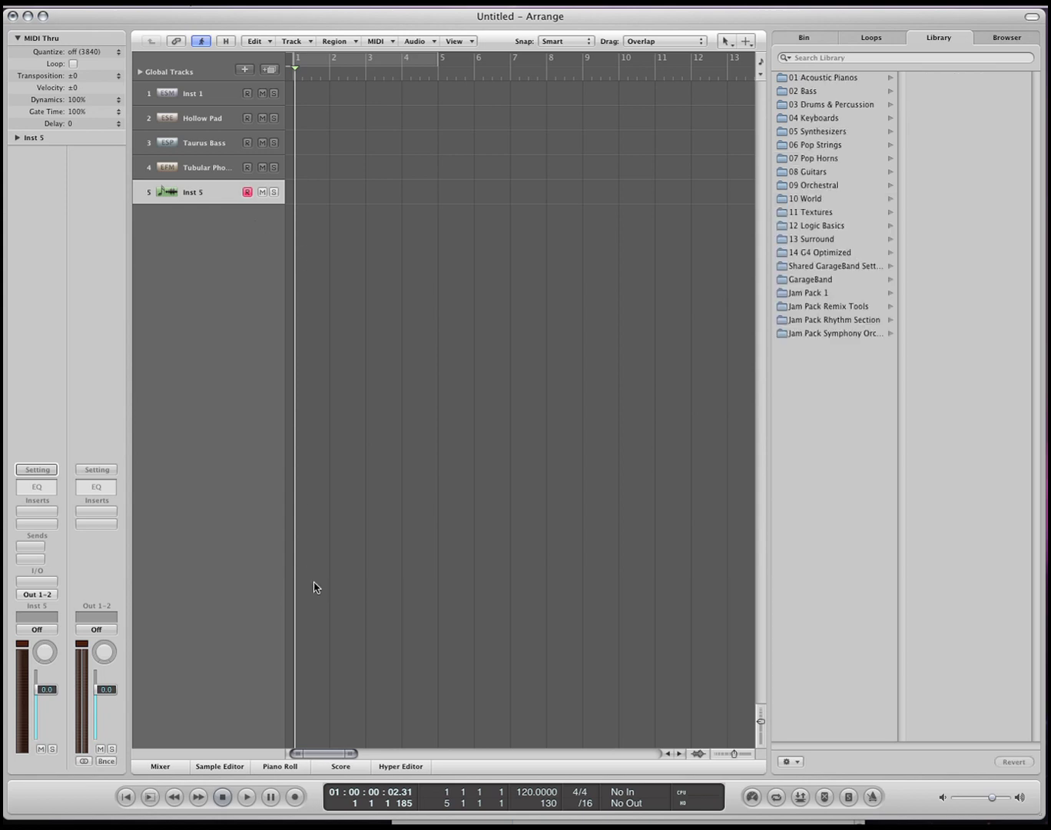
click(35, 582)
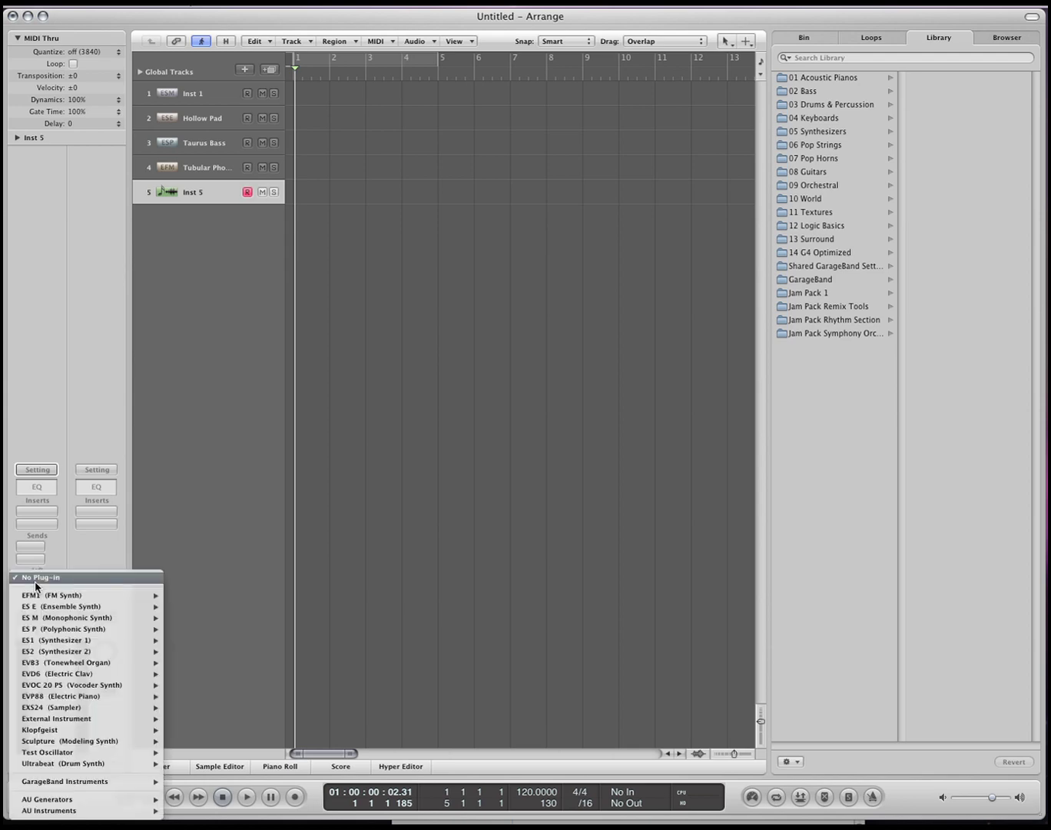